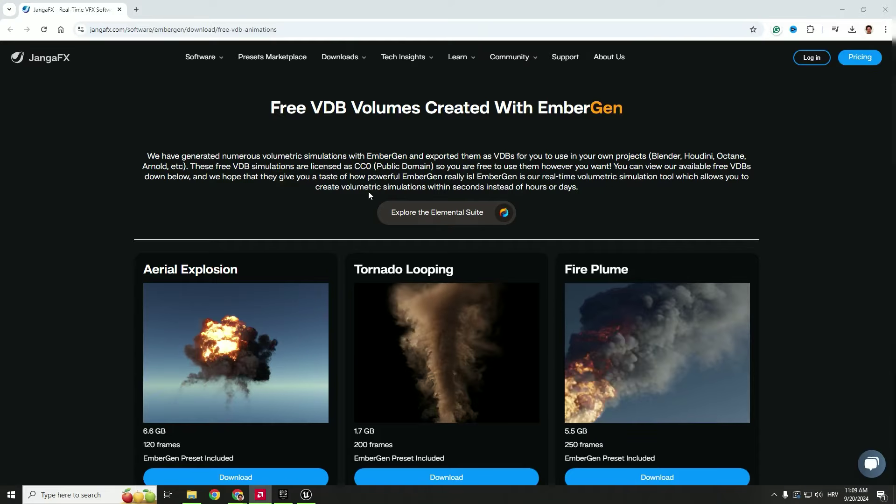
# Look through the free VDB volumes and locate the Cloud Pack entry
pyautogui.scroll(-5, 193, 196)
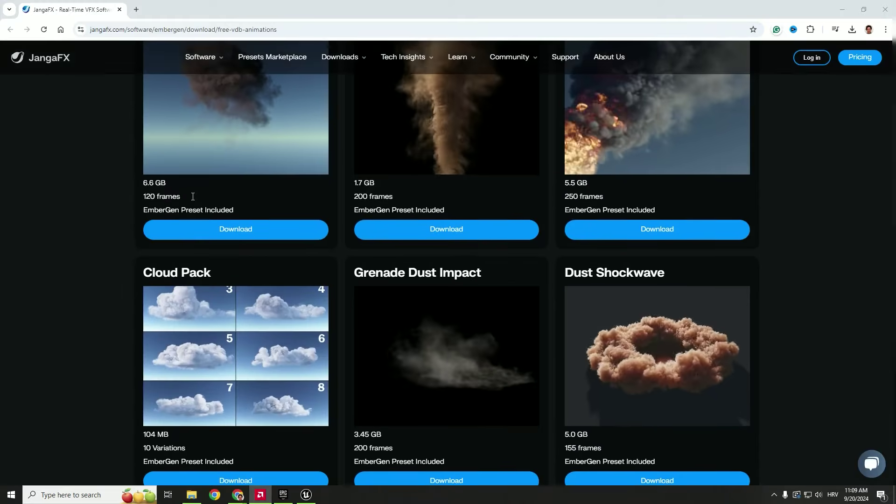
pyautogui.scroll(-3, 193, 197)
pyautogui.moveTo(226, 148); pyautogui.dragTo(140, 150)
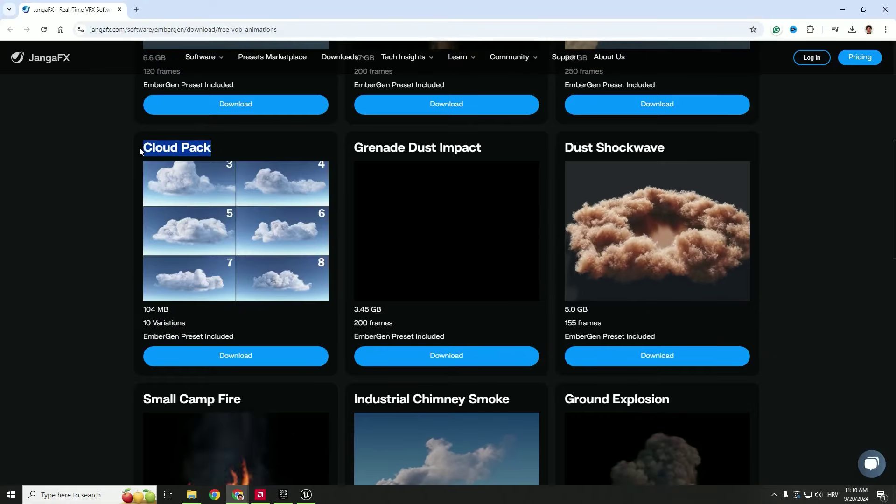
pyautogui.scroll(4, 434, 259)
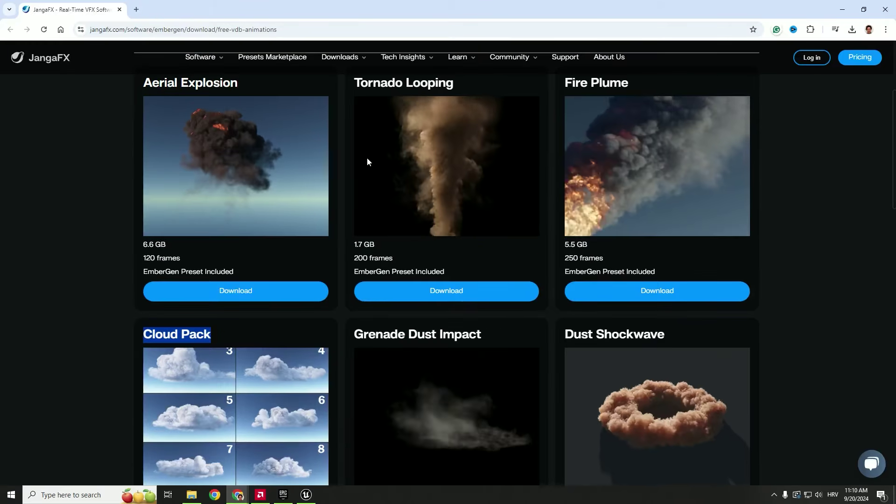
pyautogui.scroll(-4, 472, 221)
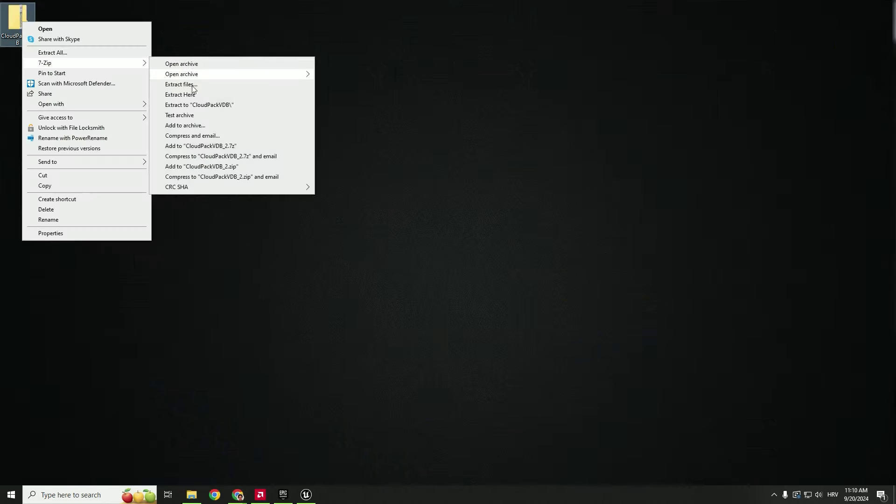
# Extract the Cloud Pack archive into a CloudPackVDB folder and check the LICENSE file inside it
pyautogui.click(194, 105)
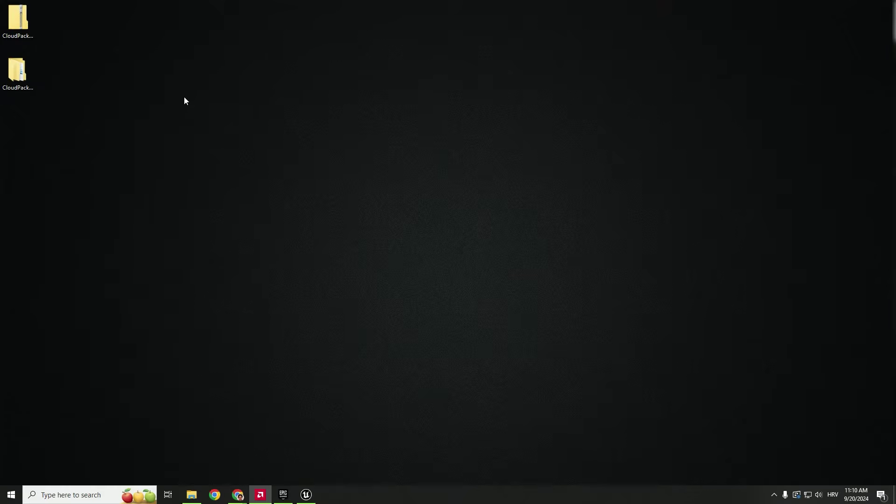
pyautogui.doubleClick(17, 74)
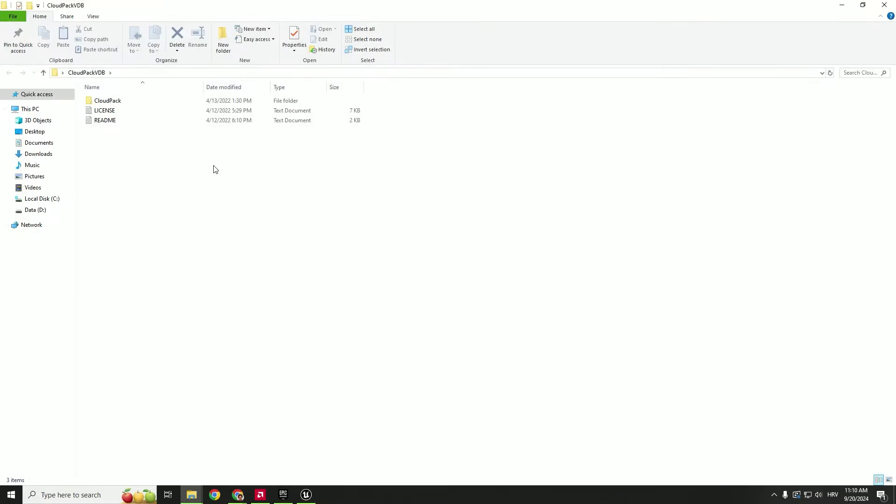
pyautogui.doubleClick(105, 111)
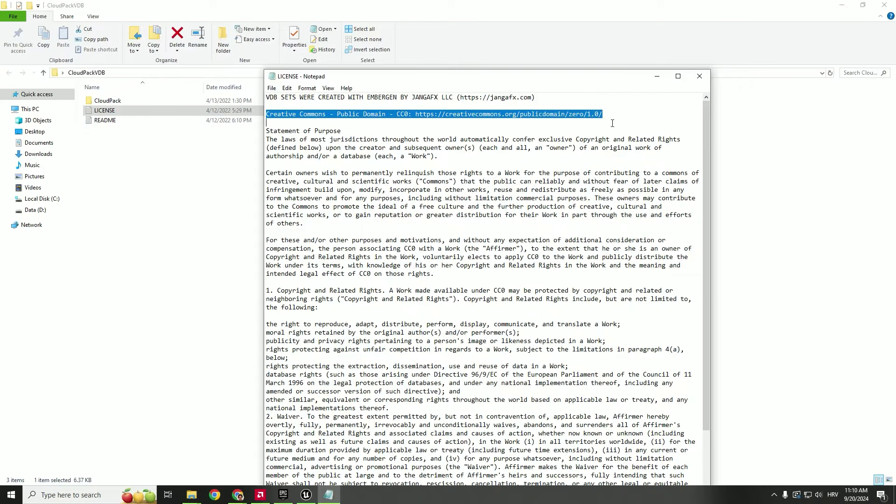
pyautogui.click(700, 78)
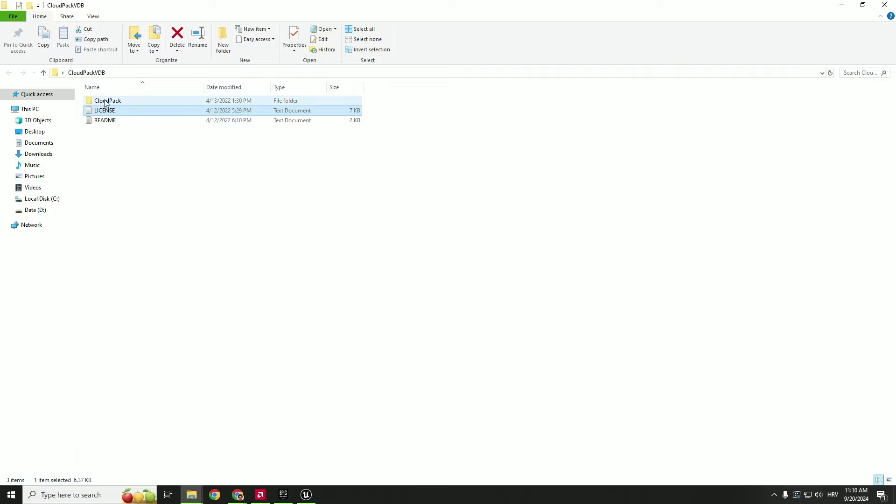
# Bring cloud_01, cloud_02 and cloud_03_variant_0000.vdb from the nested CloudPack/CloudPackVDB folder into the Unreal Engine project's Content folder
pyautogui.doubleClick(106, 101)
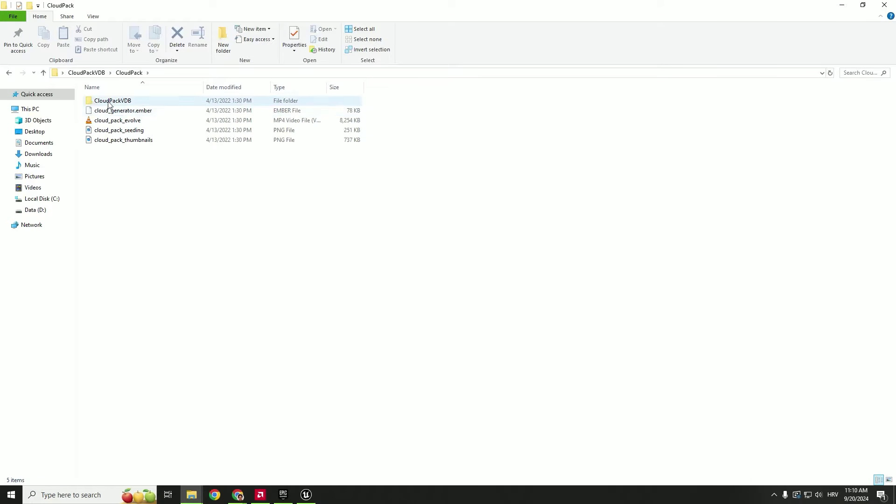
pyautogui.doubleClick(119, 102)
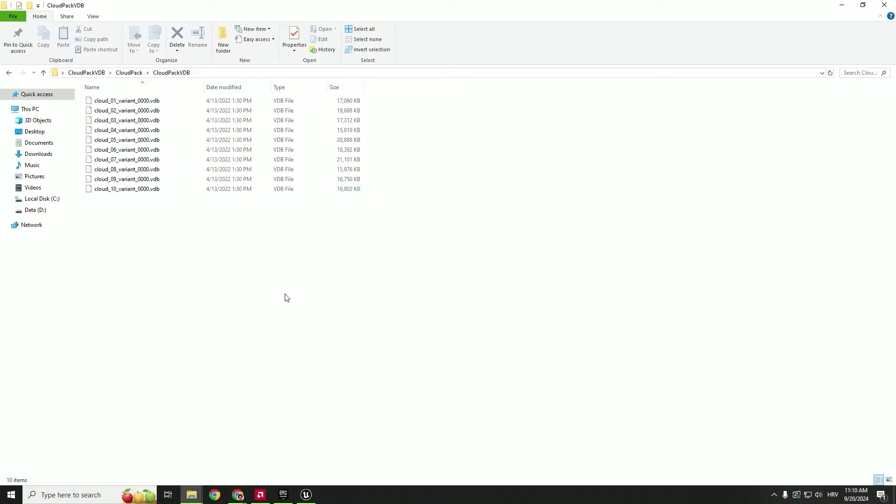
pyautogui.click(121, 103)
pyautogui.keyDown('shift'); pyautogui.click(122, 122); pyautogui.keyUp('shift')
pyautogui.moveTo(102, 102); pyautogui.dragTo(329, 430)
pyautogui.hotkey('alt', 'Tab')
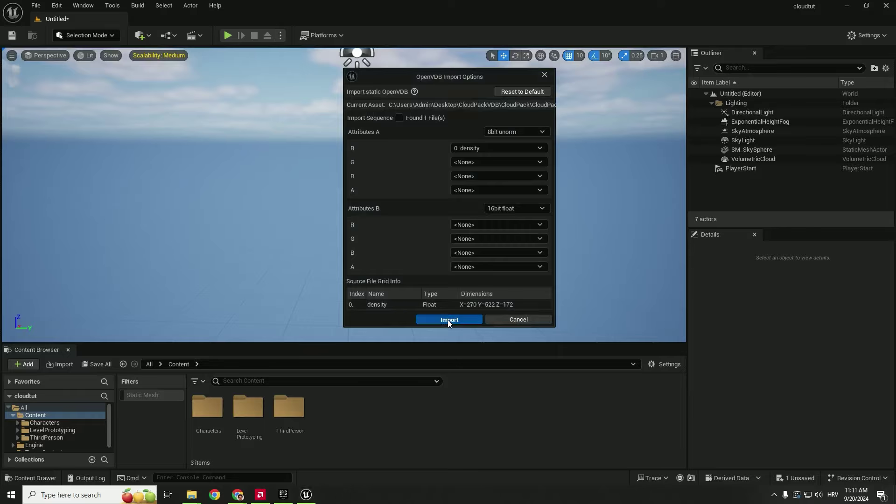
# Import the three cloud VDB files as static OpenVDB assets, keeping density as the R channel of Attributes A
pyautogui.click(448, 320)
pyautogui.click(452, 320)
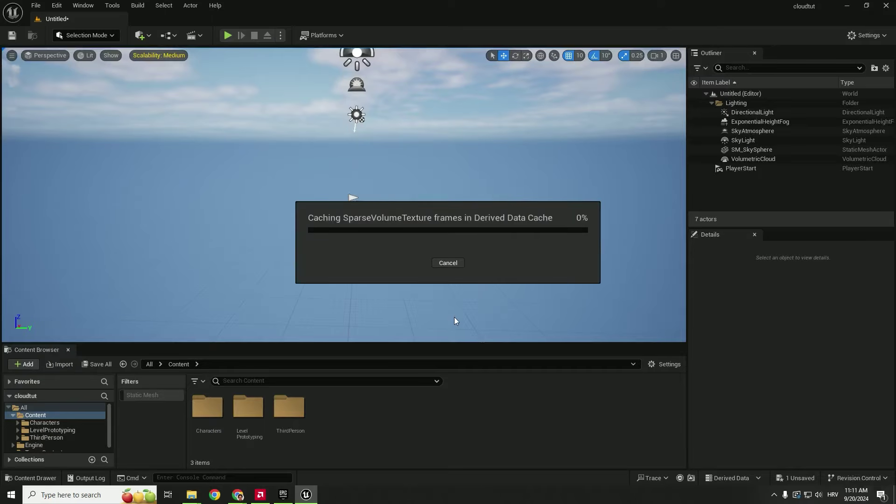
pyautogui.click(449, 317)
pyautogui.click(460, 429)
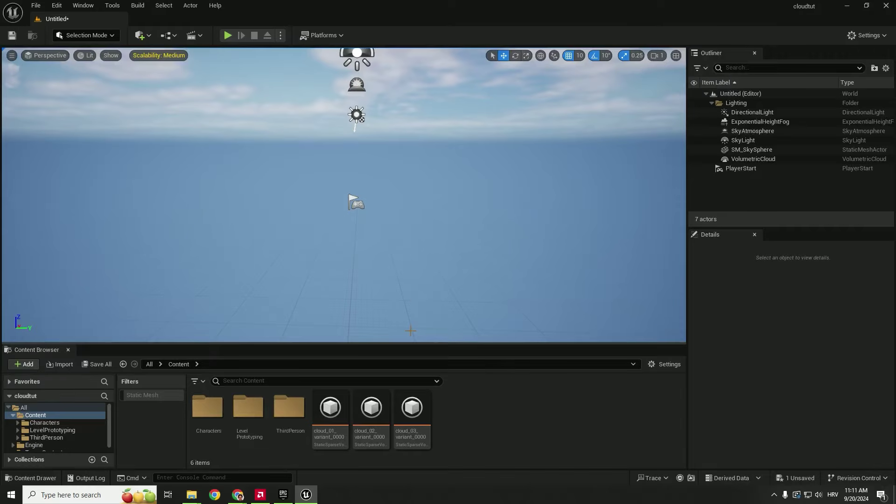
pyautogui.moveTo(412, 409)
pyautogui.mouseDown()
pyautogui.moveTo(344, 211)
pyautogui.moveTo(306, 216)
pyautogui.moveTo(376, 227)
pyautogui.moveTo(390, 374)
pyautogui.moveTo(412, 423)
pyautogui.mouseUp()
pyautogui.click(557, 413)
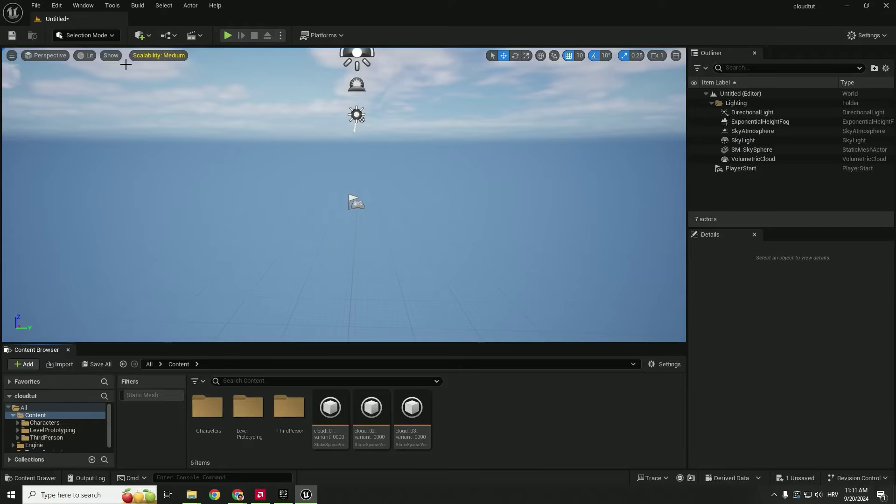
# Add a Heterogeneous Volume actor to the level and reset its location to 0, 0, 0
pyautogui.click(148, 37)
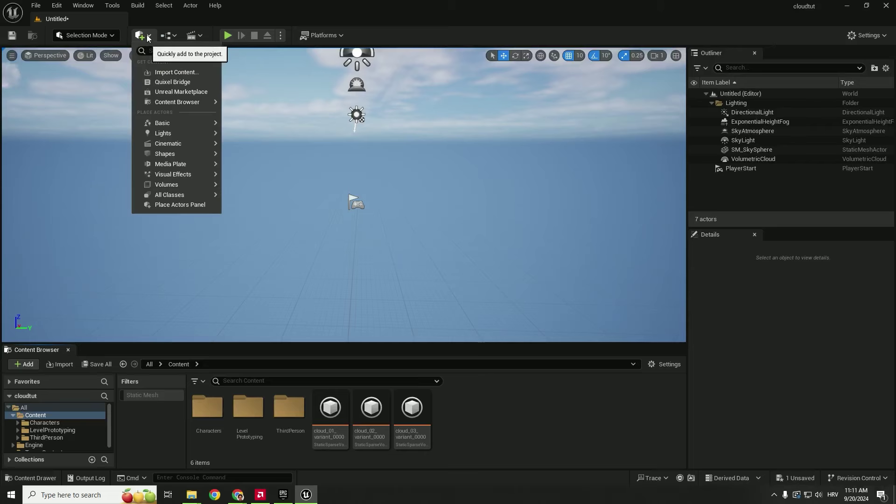
pyautogui.write('he')
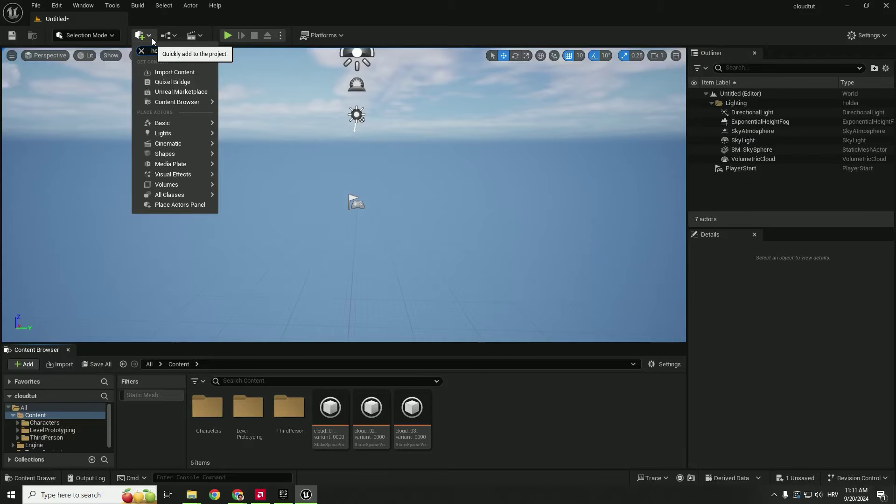
pyautogui.write('ter')
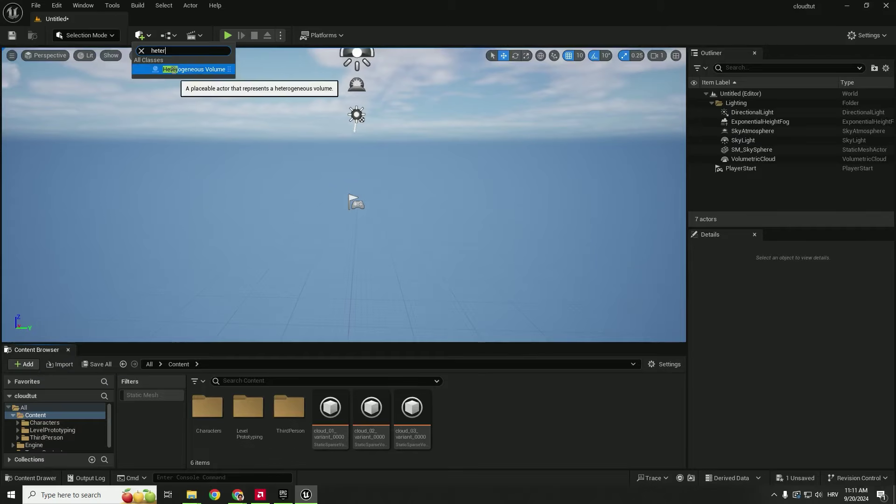
pyautogui.moveTo(172, 70); pyautogui.dragTo(393, 223)
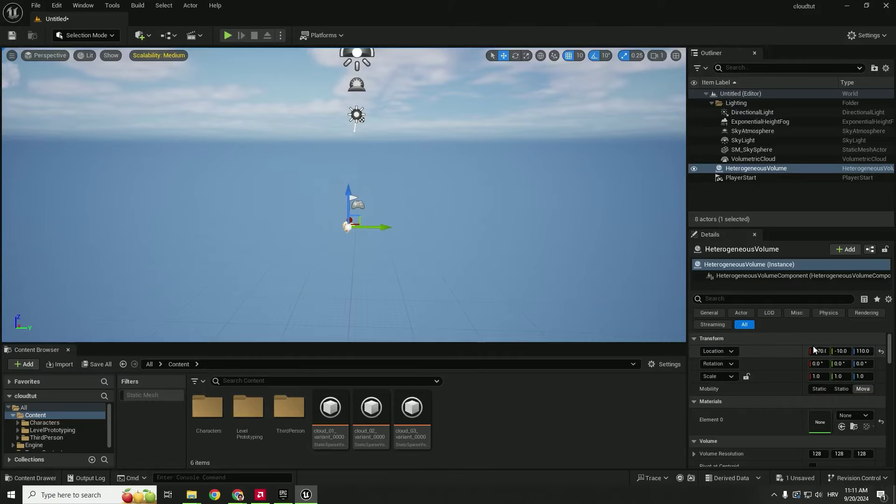
pyautogui.click(881, 351)
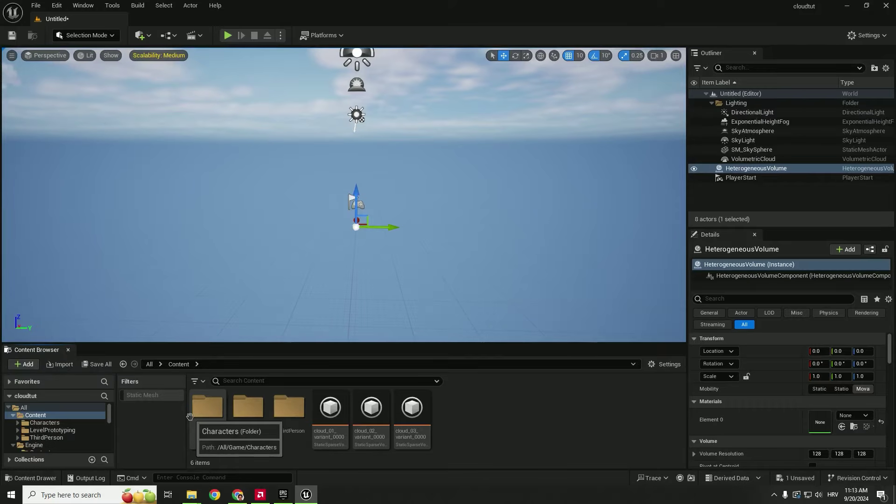
# Check that engine content is shown in the Content Browser and search the Engine folder for "sparse"
pyautogui.scroll(-2, 57, 428)
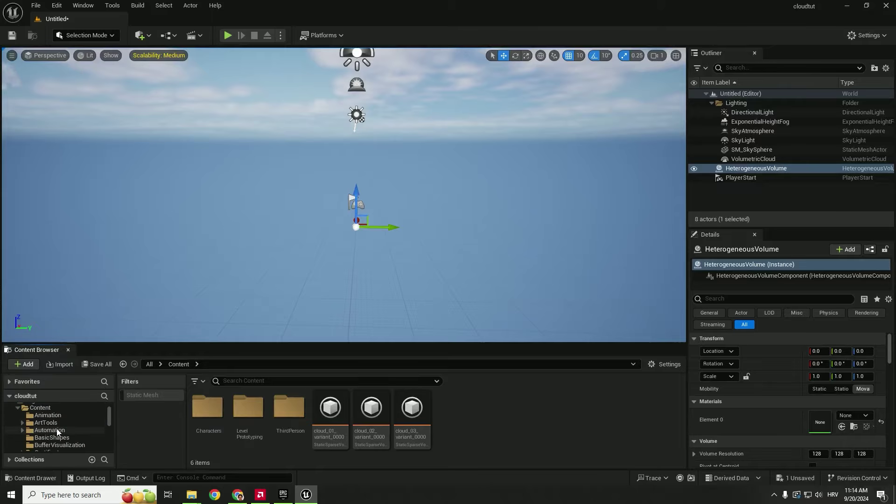
pyautogui.click(34, 416)
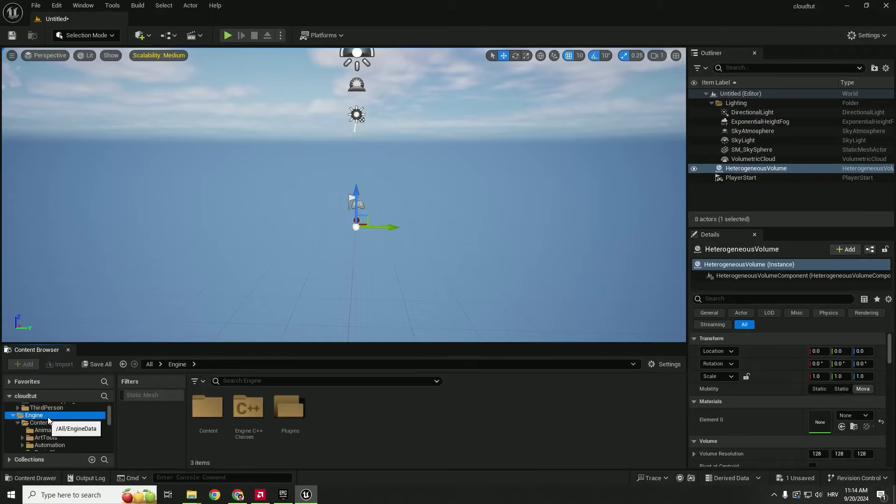
pyautogui.click(663, 364)
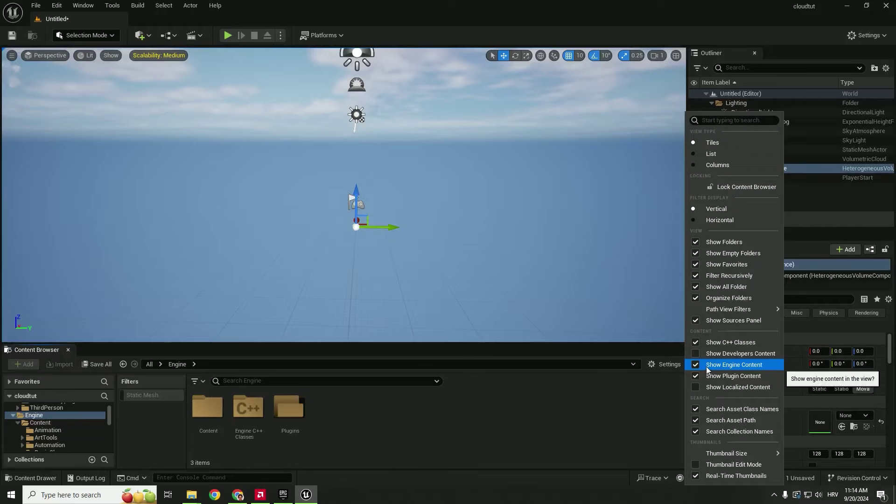
pyautogui.click(238, 385)
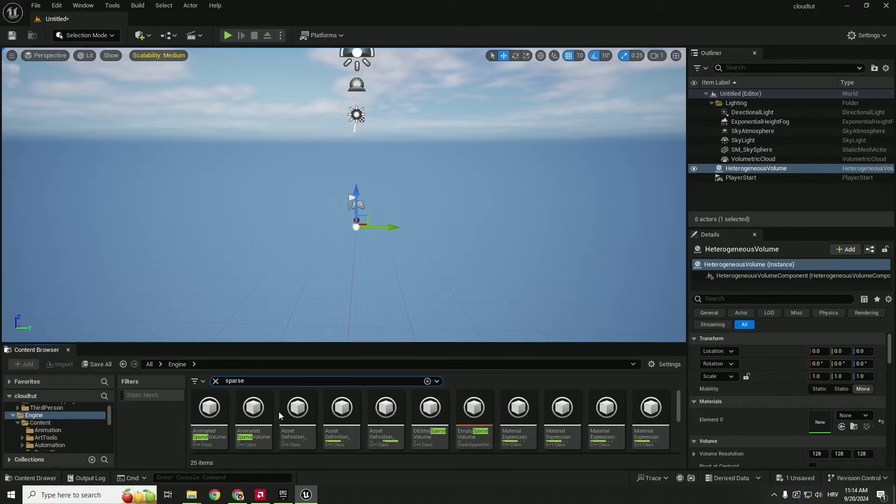
pyautogui.scroll(-2, 279, 415)
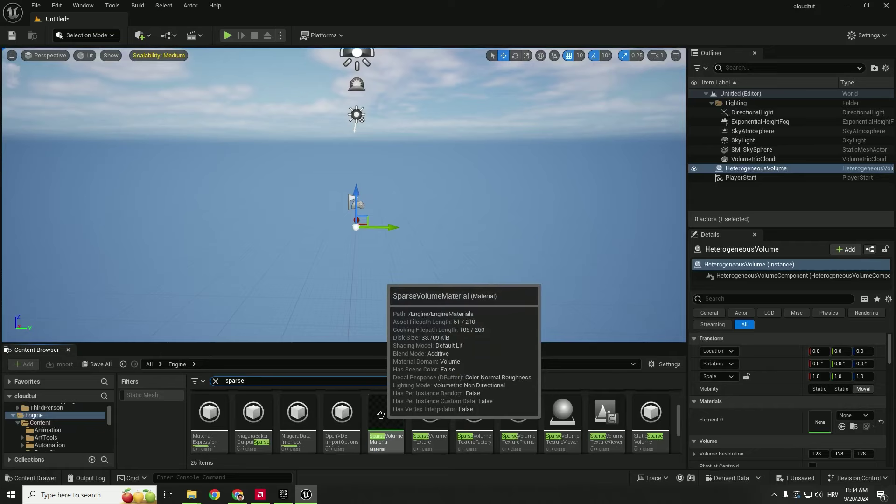
# Create a material instance from SparseVolumeMaterial and name it MYcloud
pyautogui.click(382, 415)
pyautogui.rightClick(386, 411)
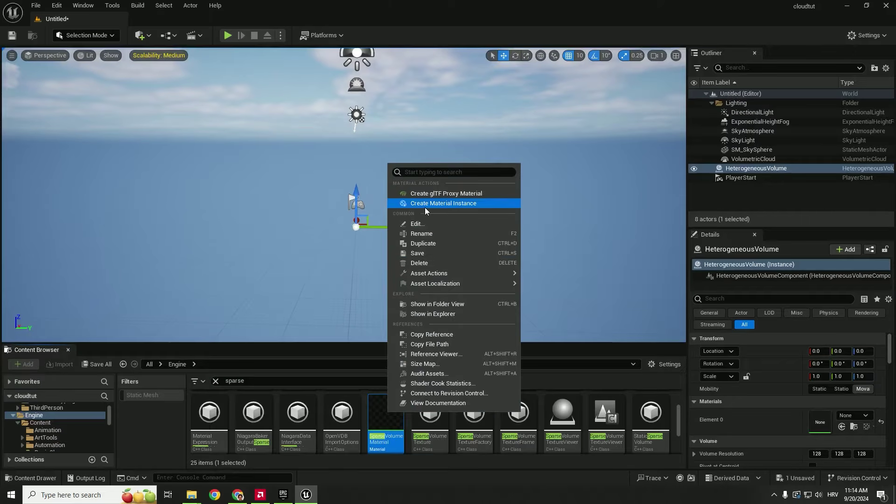
pyautogui.click(443, 203)
pyautogui.write('MY')
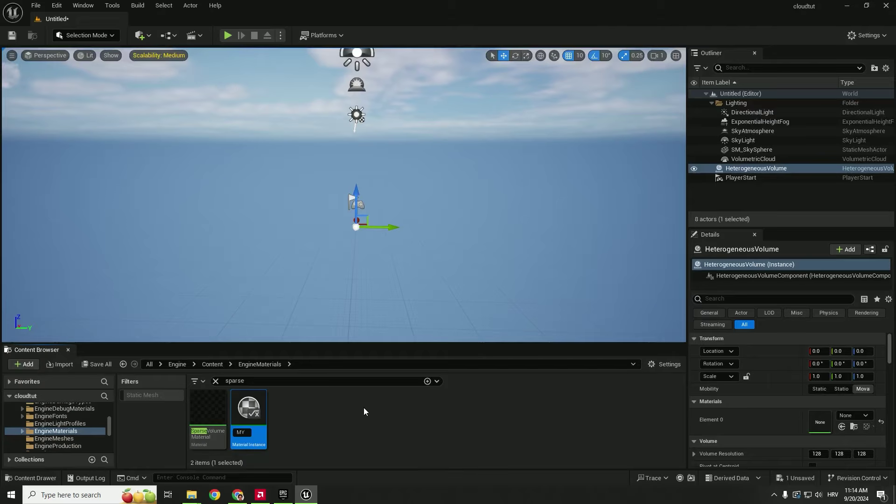
pyautogui.write('cloud')
pyautogui.press('Return')
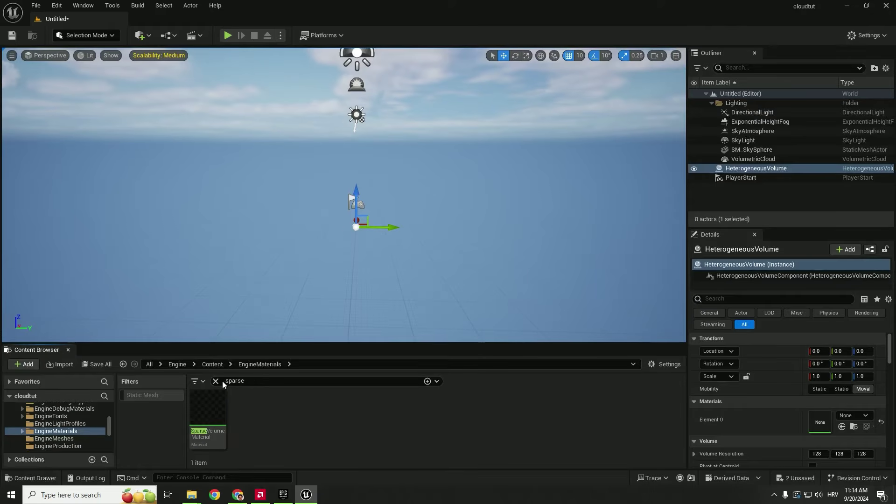
# Search the Engine folder for "mycloud" and move the MYcloud material instance into the project's Content folder
pyautogui.click(216, 382)
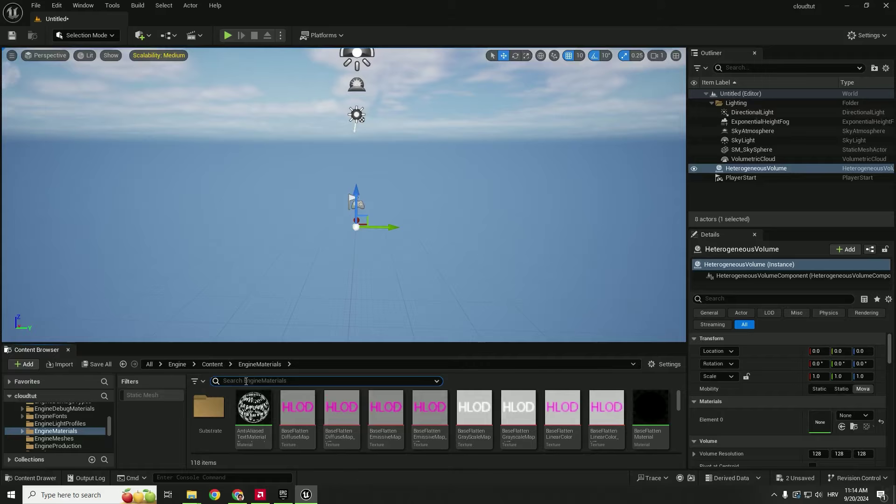
pyautogui.write('mycloud')
pyautogui.click(177, 364)
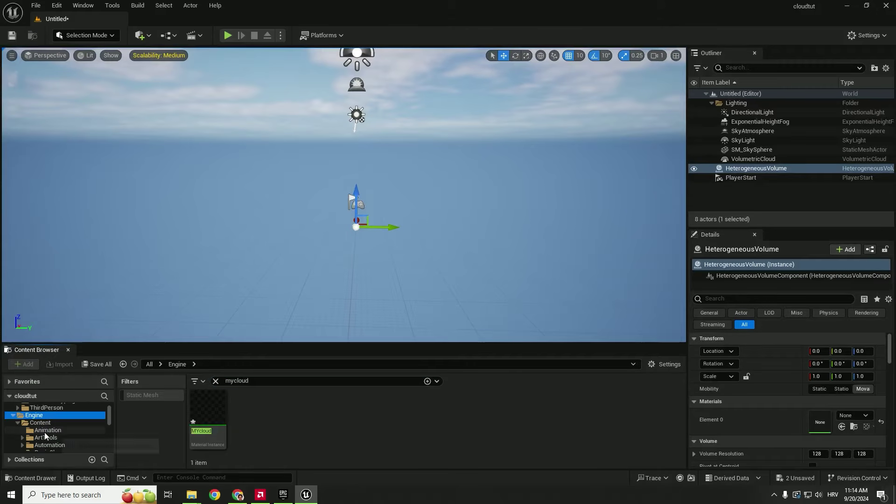
pyautogui.scroll(2, 44, 432)
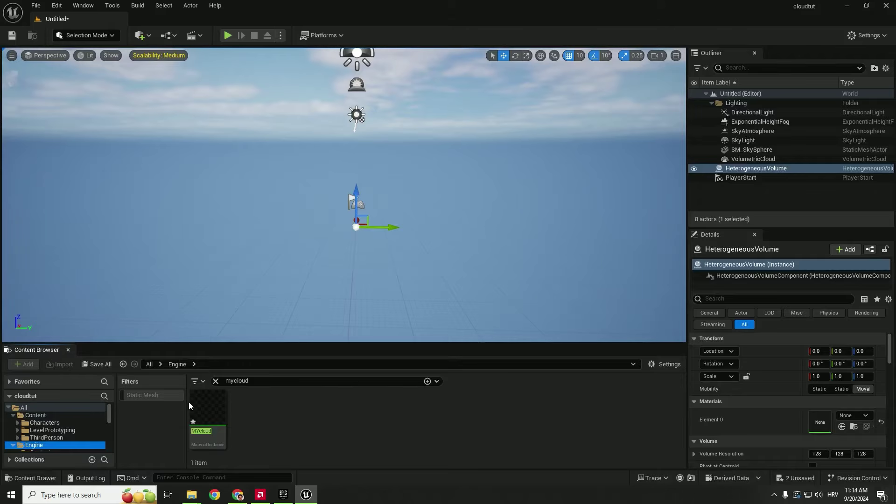
pyautogui.moveTo(208, 409); pyautogui.dragTo(43, 416)
pyautogui.click(70, 436)
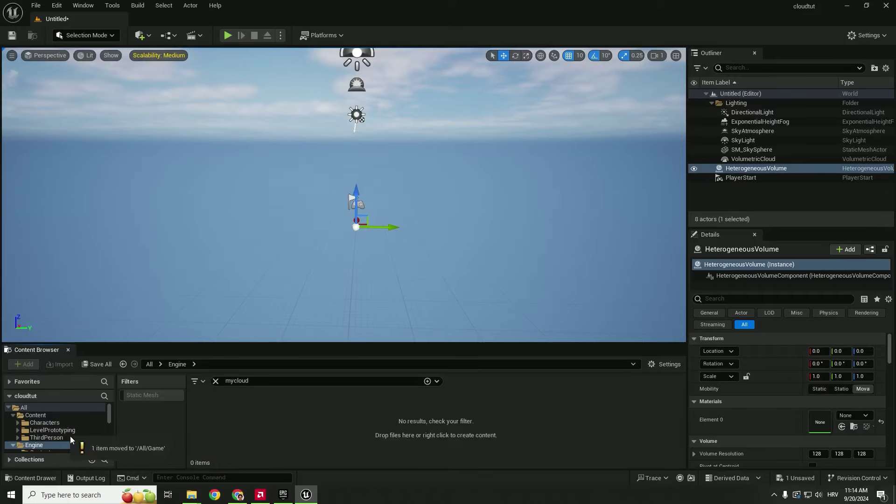
# Open MYcloud from the Content folder and enable its SparseVolumeTexture override under Global Texture Parameter Values
pyautogui.click(35, 416)
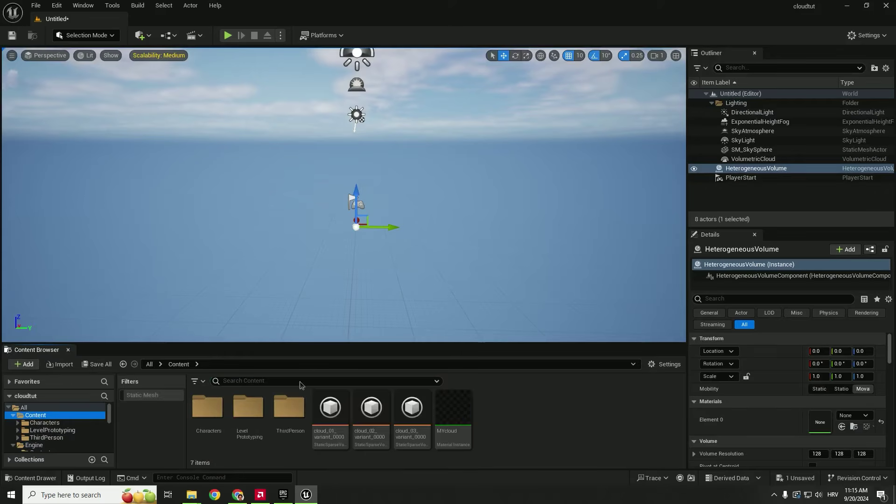
pyautogui.doubleClick(459, 414)
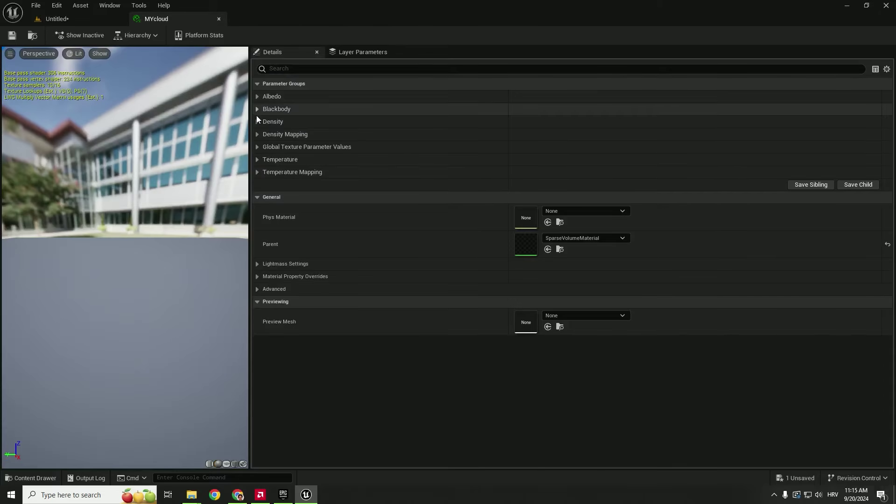
pyautogui.click(257, 147)
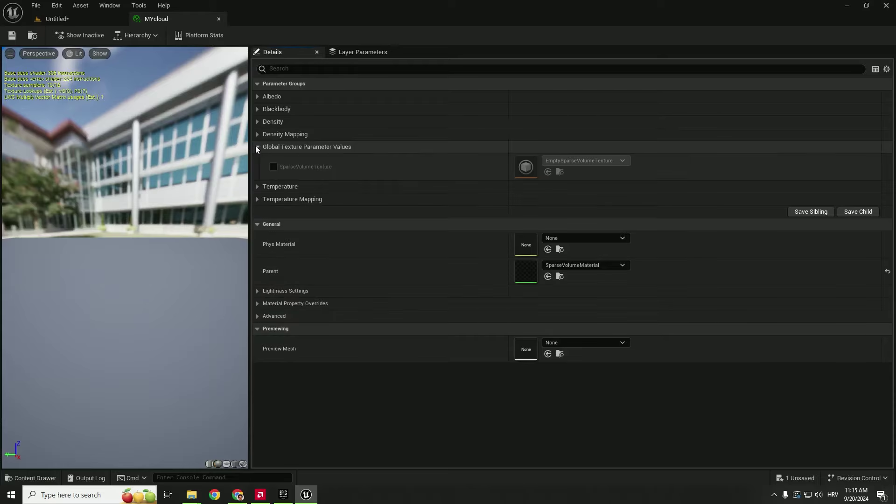
pyautogui.click(273, 167)
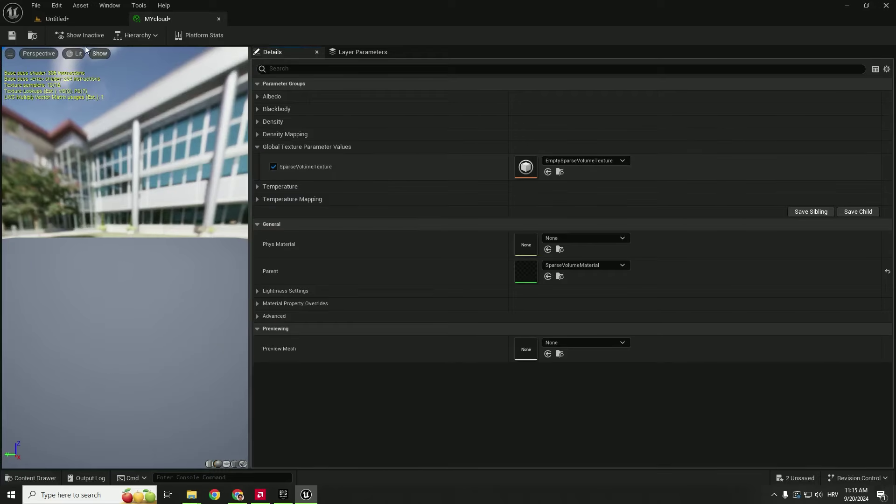
# Assign the cloud_01_variant_0000 asset as the SparseVolumeTexture of MYcloud and return to the level
pyautogui.click(57, 19)
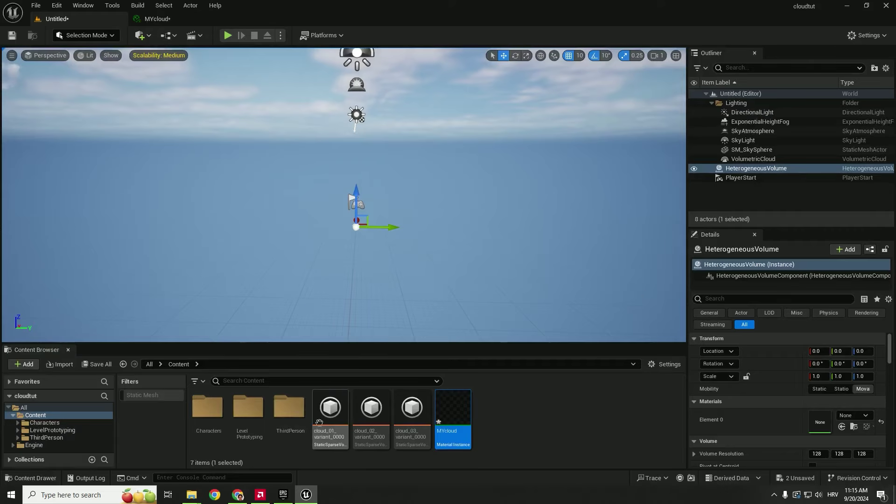
pyautogui.moveTo(320, 422); pyautogui.dragTo(525, 163)
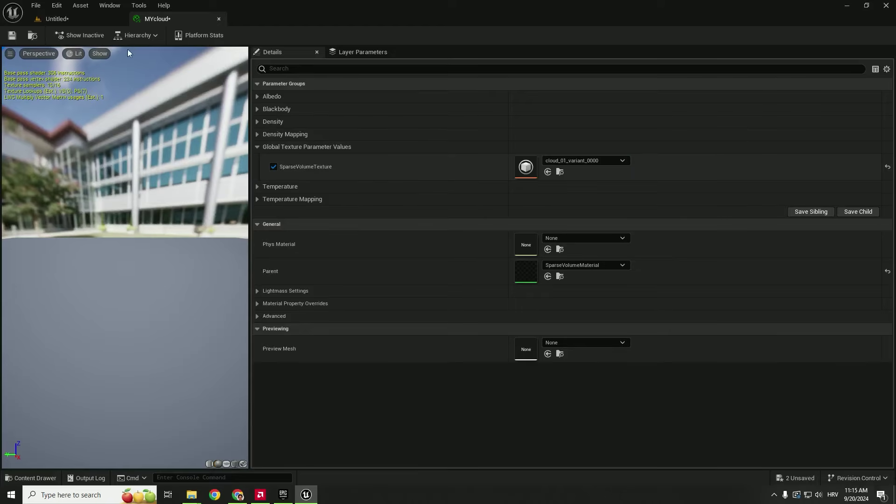
pyautogui.click(57, 19)
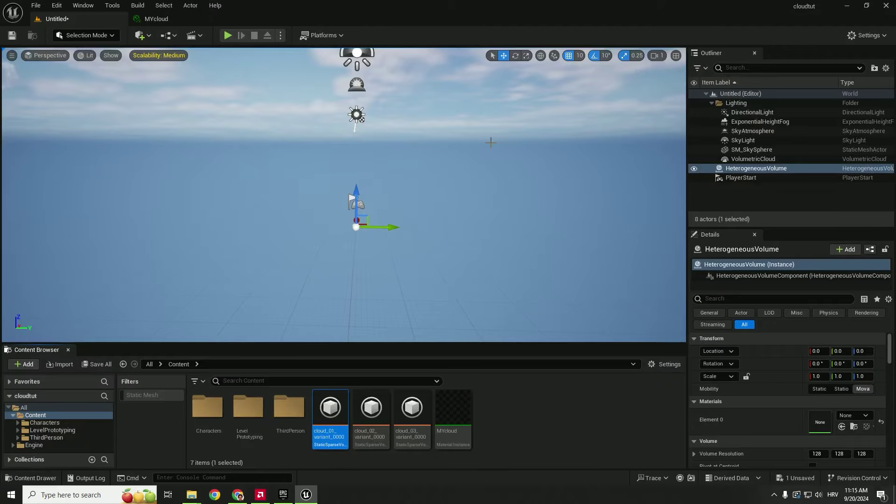
# Apply the MYcloud material instance to Element 0 of the HeterogeneousVolume actor
pyautogui.click(757, 170)
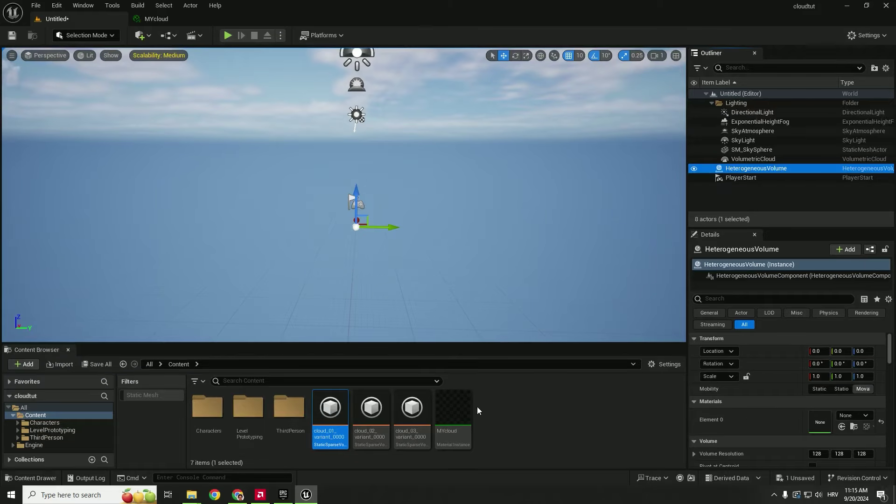
pyautogui.moveTo(450, 409); pyautogui.dragTo(820, 422)
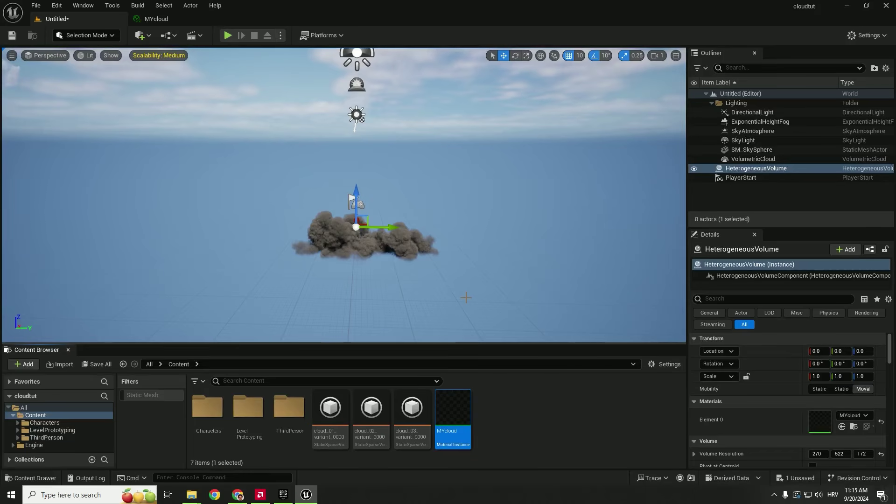
pyautogui.moveTo(452, 272); pyautogui.dragTo(468, 297, button='right')
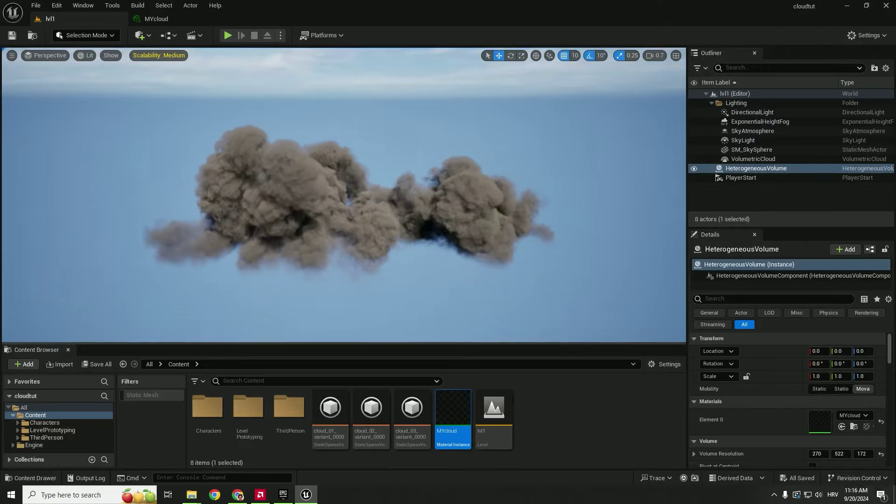
pyautogui.moveTo(343, 196)
pyautogui.mouseDown(button='right')
pyautogui.moveTo(387, 194)
pyautogui.moveTo(343, 195)
pyautogui.mouseUp(button='right')
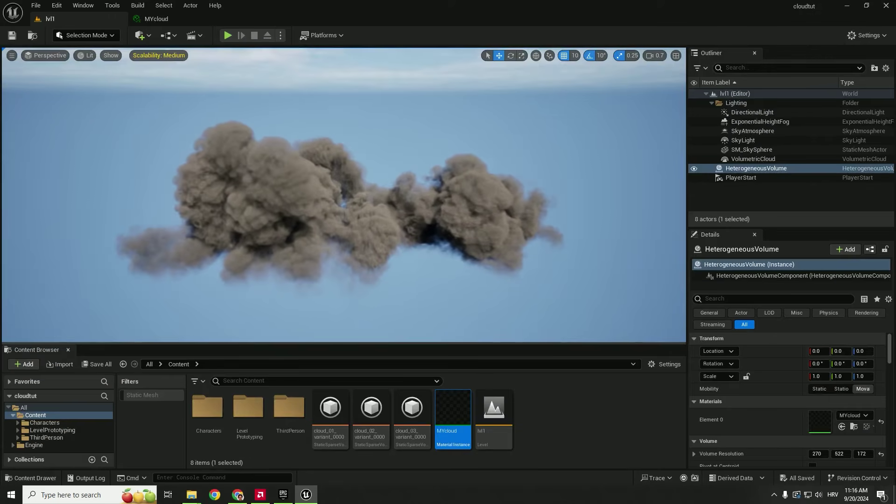
# Open MYcloud in a floating window beside the cloud and enable its Albedo Color and Albedo Scale overrides
pyautogui.doubleClick(456, 410)
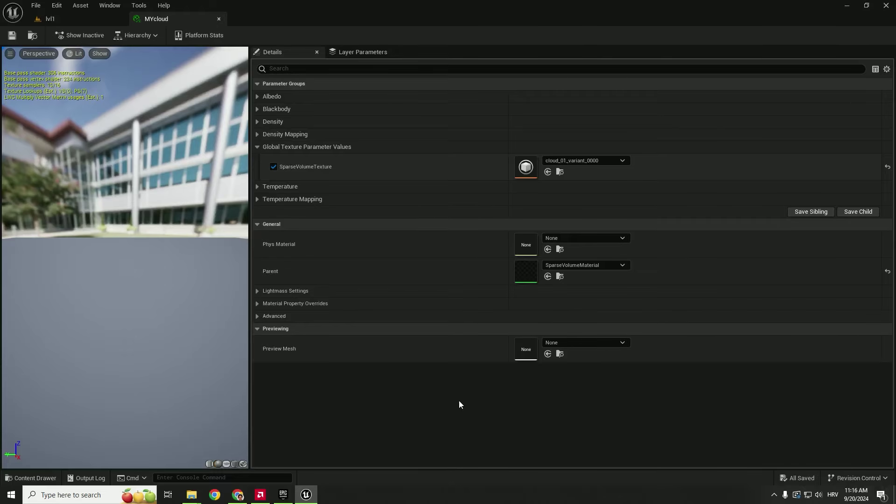
pyautogui.moveTo(160, 22); pyautogui.dragTo(530, 84)
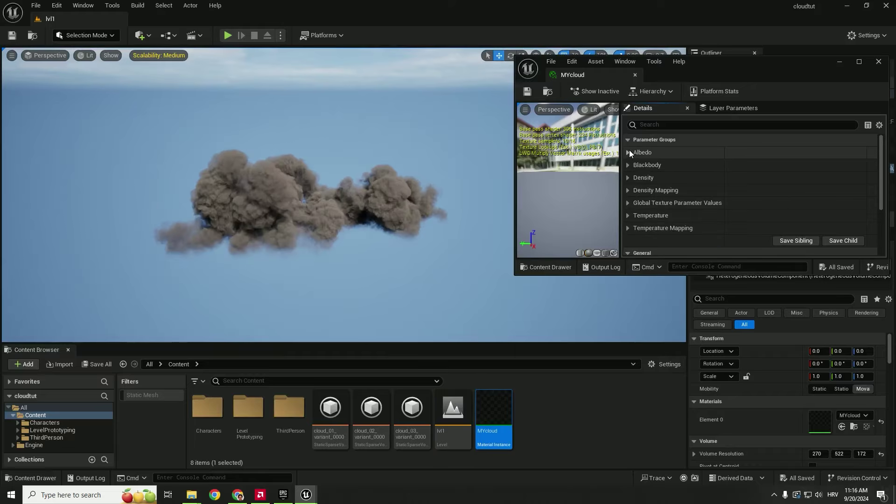
pyautogui.click(627, 152)
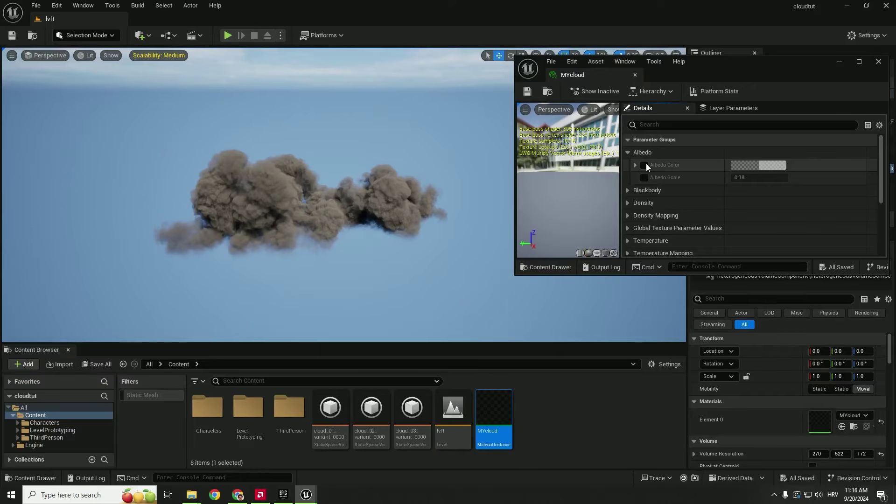
pyautogui.click(644, 166)
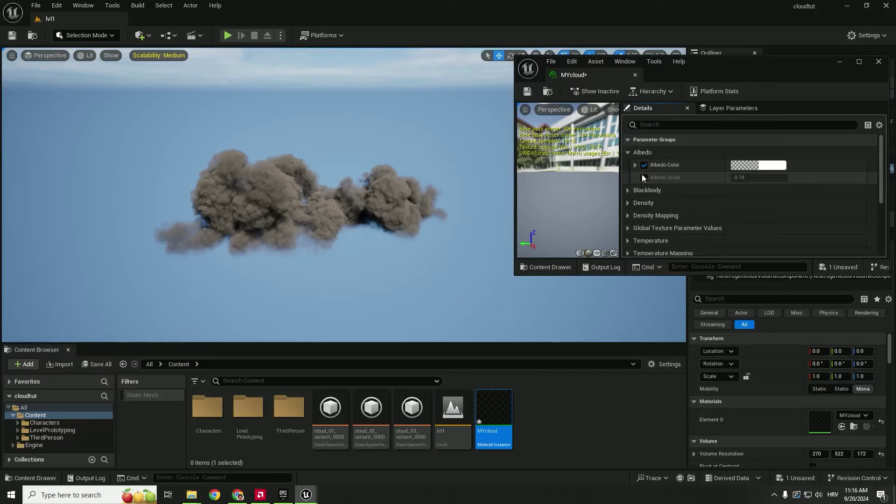
pyautogui.click(644, 178)
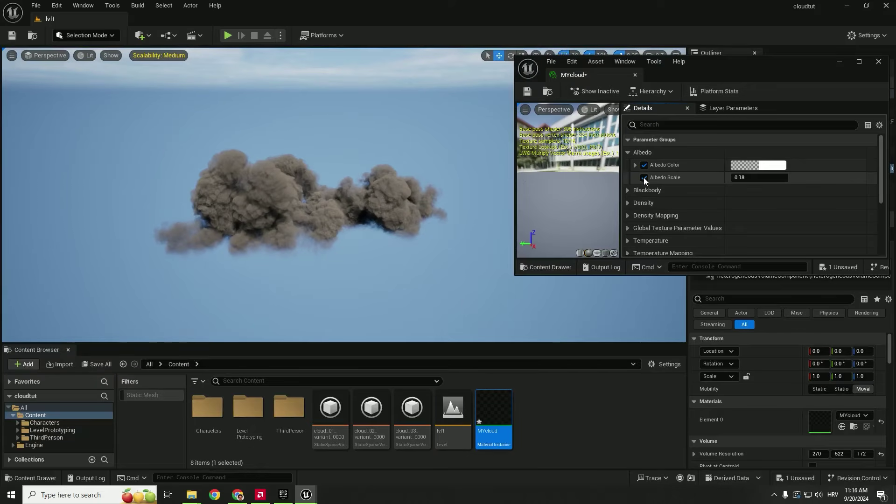
pyautogui.click(771, 167)
pyautogui.moveTo(626, 248)
pyautogui.mouseDown()
pyautogui.moveTo(640, 234)
pyautogui.moveTo(597, 247)
pyautogui.moveTo(650, 262)
pyautogui.moveTo(621, 248)
pyautogui.mouseUp()
pyautogui.click(755, 172)
# Set the Albedo Scale of MYcloud to 1
pyautogui.click(760, 177)
pyautogui.write('0.3')
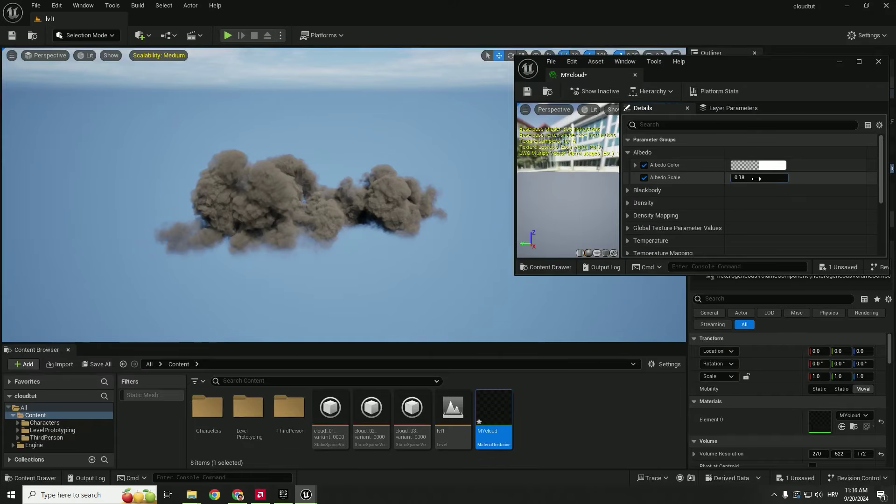
pyautogui.press('Return')
pyautogui.moveTo(759, 177); pyautogui.dragTo(783, 178)
pyautogui.click(759, 177)
pyautogui.write('1')
pyautogui.press('Return')
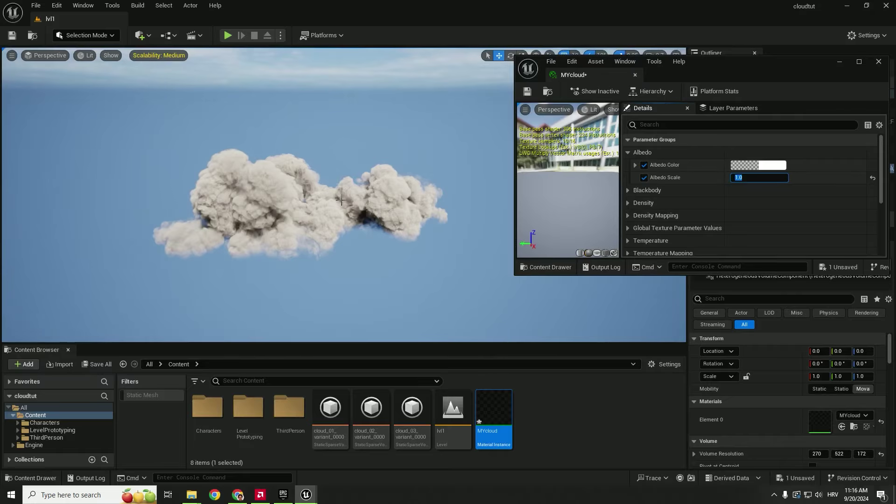
# Try a lower Albedo Scale on the cloud and set it back to 1
pyautogui.moveTo(327, 196); pyautogui.dragTo(330, 215, button='right')
pyautogui.press('w')
pyautogui.press('s')
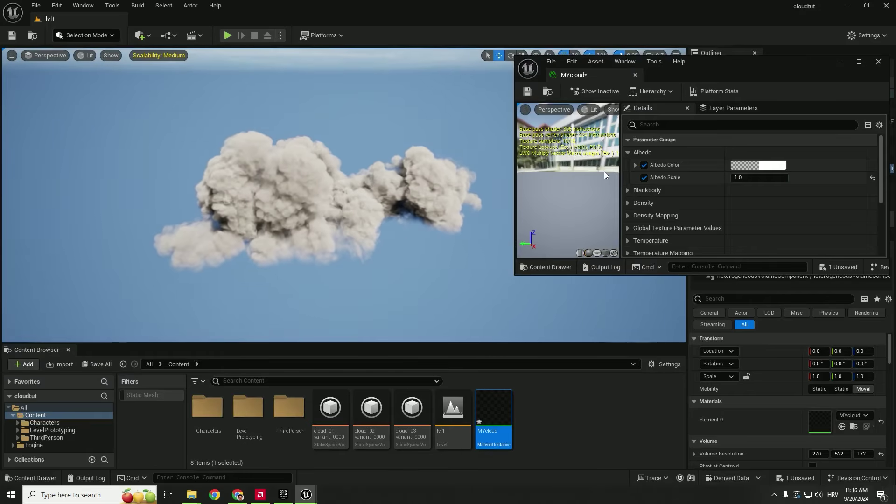
pyautogui.moveTo(746, 177); pyautogui.dragTo(711, 177)
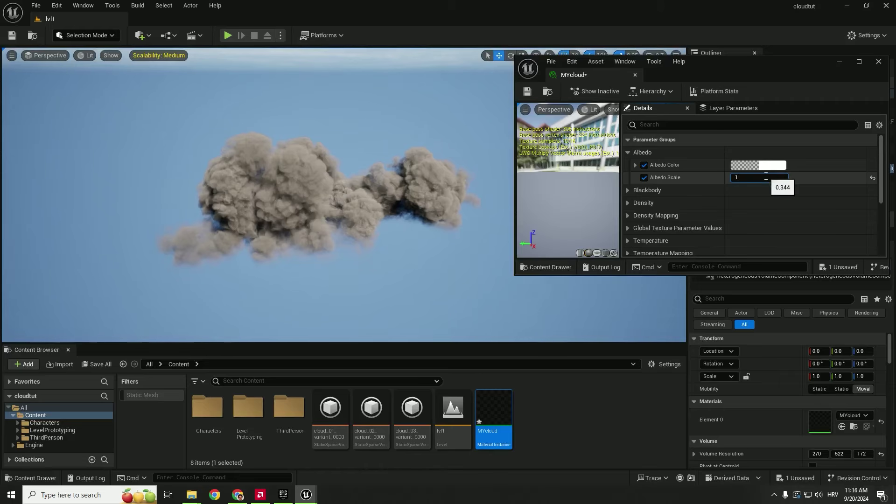
pyautogui.press('Return')
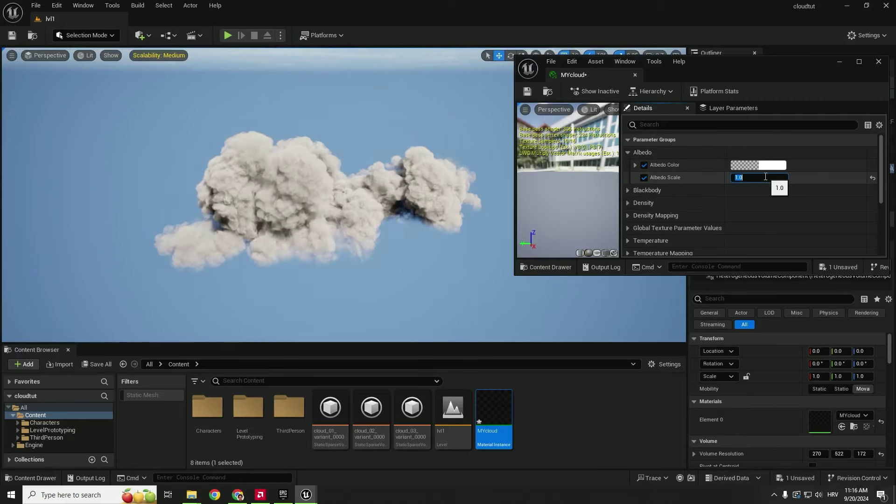
# Enable the Density Scale override in the Density group of MYcloud and adjust its value
pyautogui.click(628, 203)
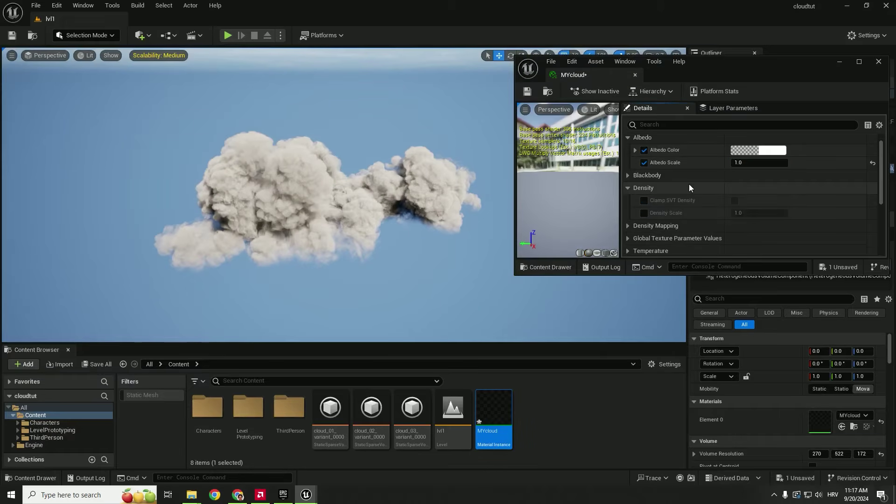
pyautogui.click(644, 213)
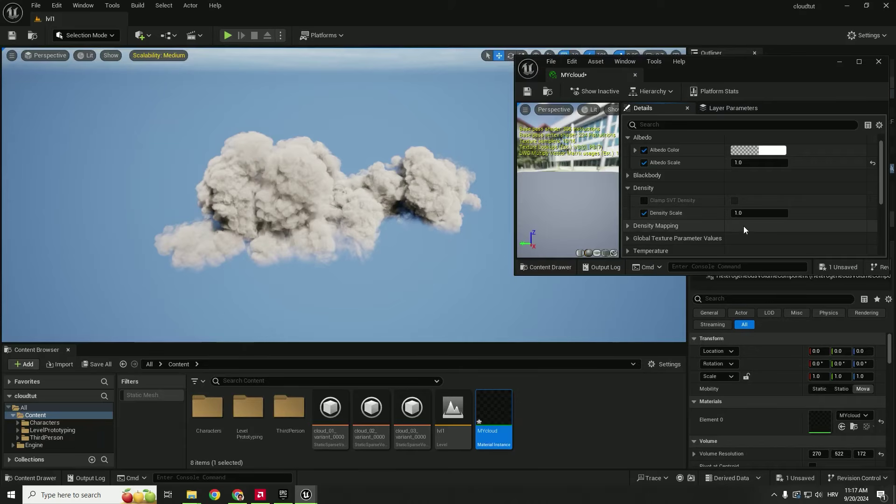
pyautogui.moveTo(758, 213); pyautogui.dragTo(732, 212)
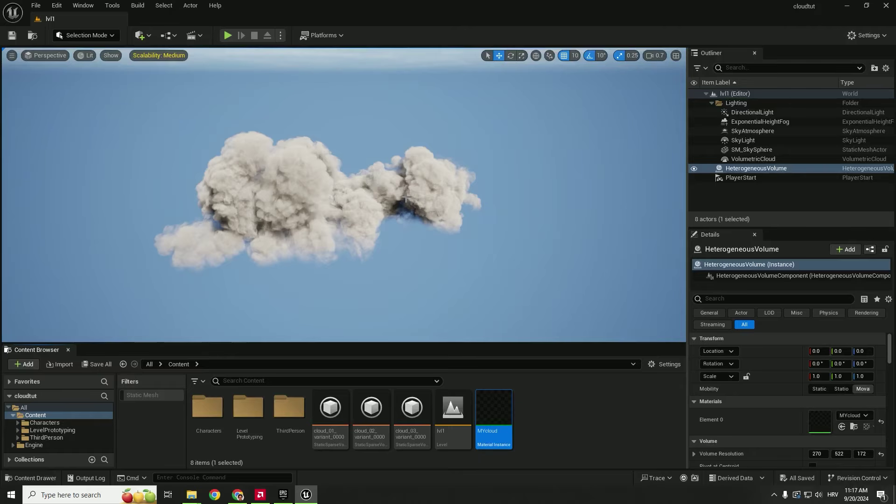
pyautogui.moveTo(406, 197); pyautogui.dragTo(377, 197, button='right')
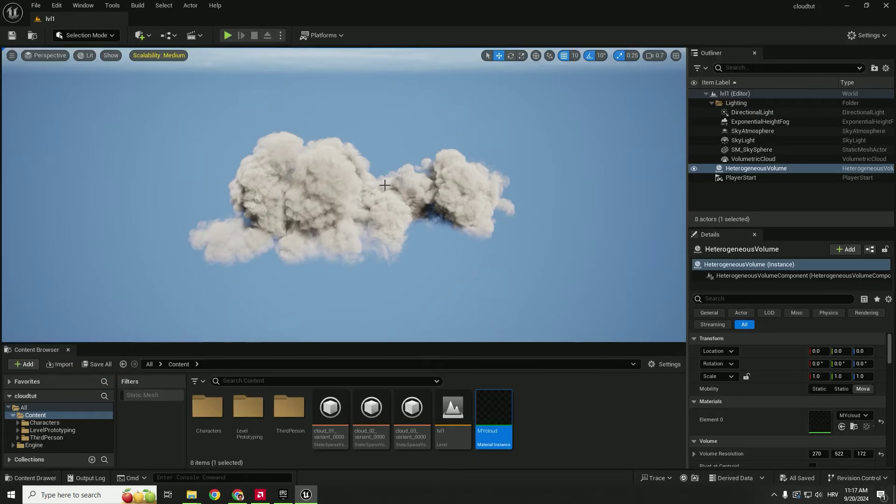
# Switch to the Epic Games Launcher, add MW Landscape Auto Material to the cloudtut project and return to Unreal Editor
pyautogui.click(283, 496)
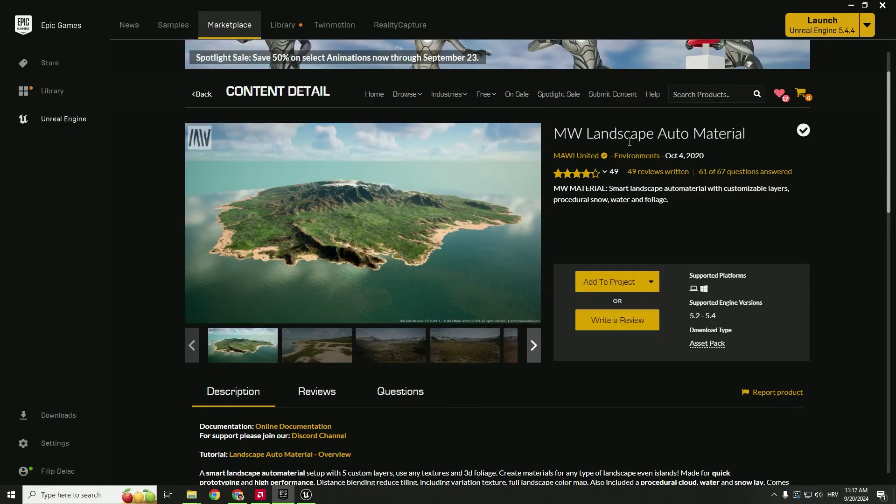
pyautogui.click(609, 282)
pyautogui.click(437, 233)
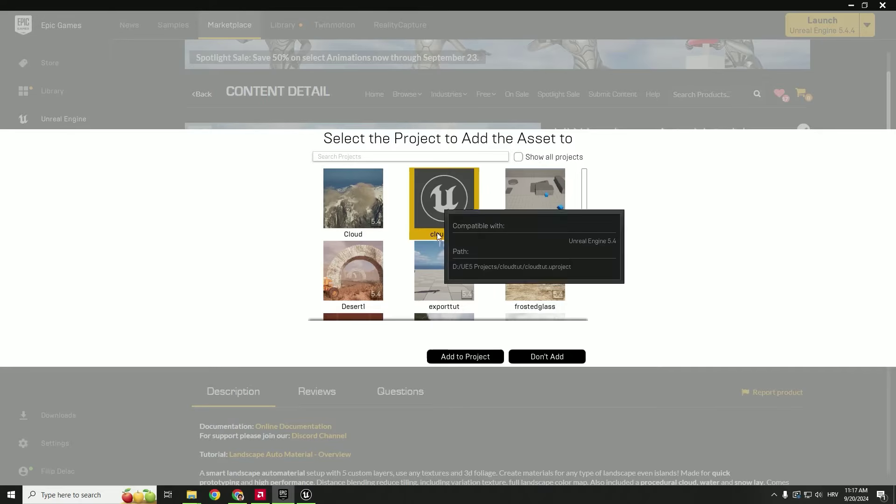
pyautogui.click(456, 358)
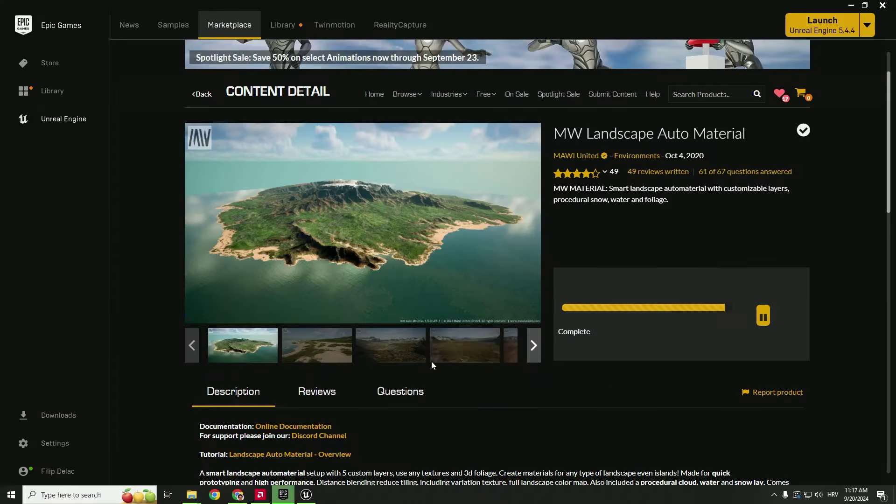
pyautogui.click(305, 495)
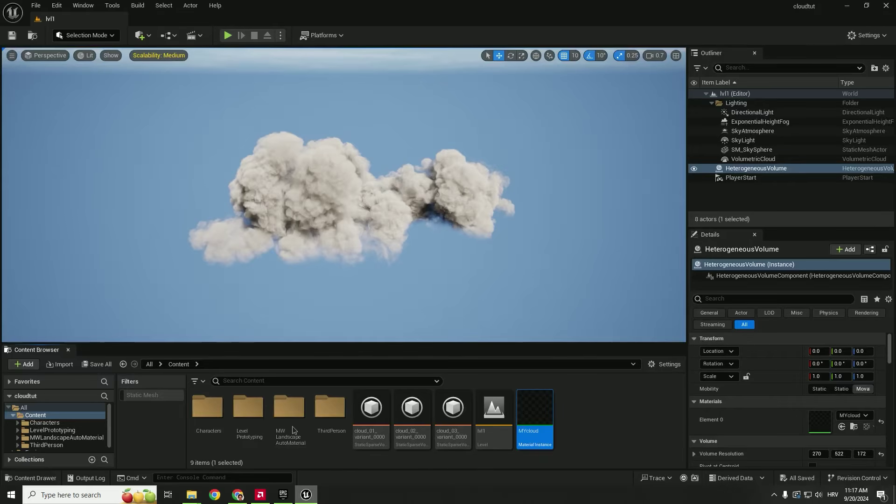
# Open the LandscapeAutoMaterial_MountainRange level from the Maps folder of MWLandscapeAutoMaterial
pyautogui.click(60, 438)
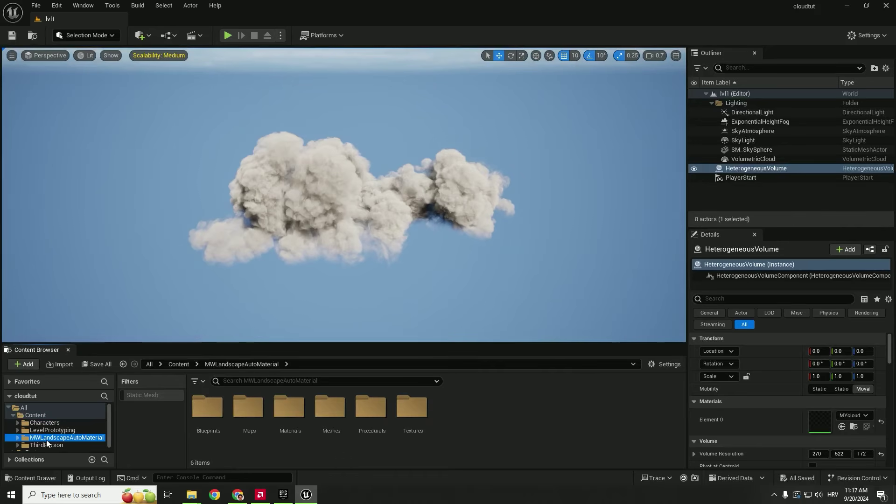
pyautogui.click(18, 438)
pyautogui.scroll(-2, 60, 436)
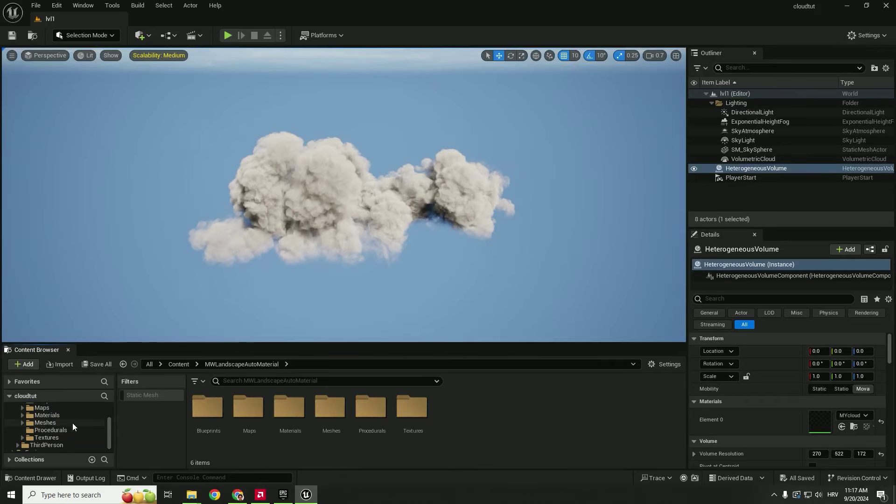
pyautogui.click(55, 410)
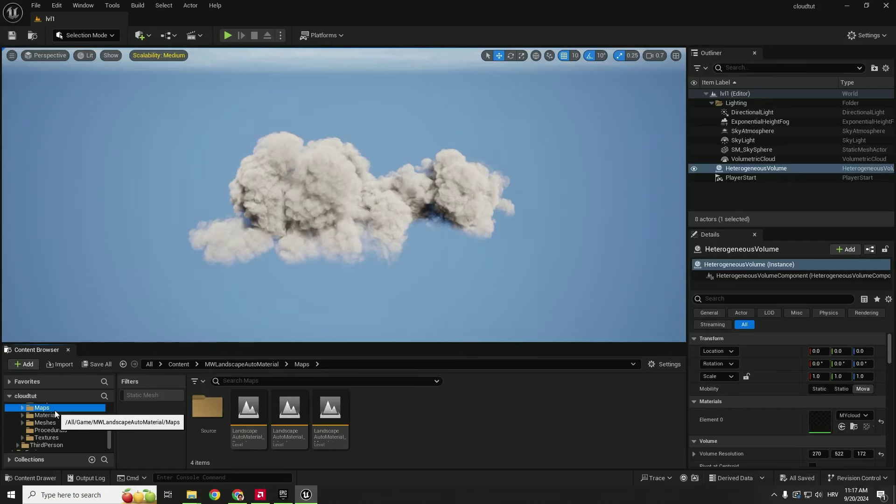
pyautogui.click(335, 410)
pyautogui.doubleClick(336, 412)
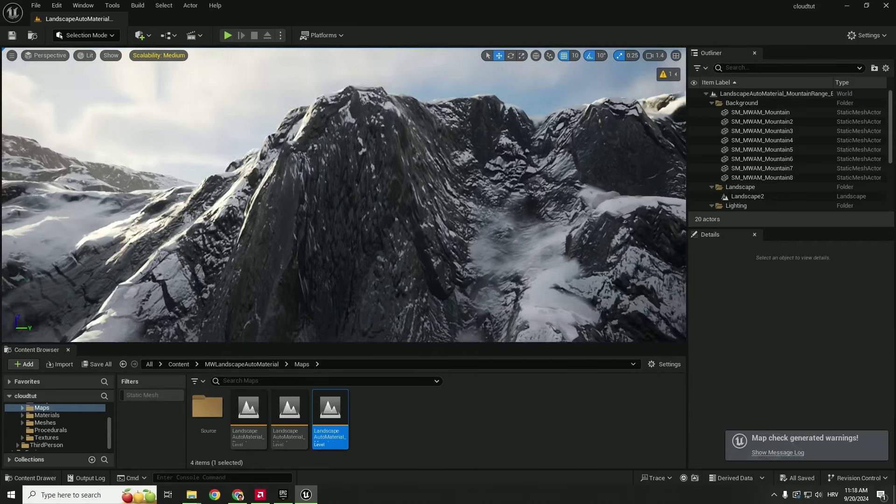
# Hide the VolumetricCloud actor in the mountain level
pyautogui.moveTo(390, 303); pyautogui.dragTo(373, 280, button='right')
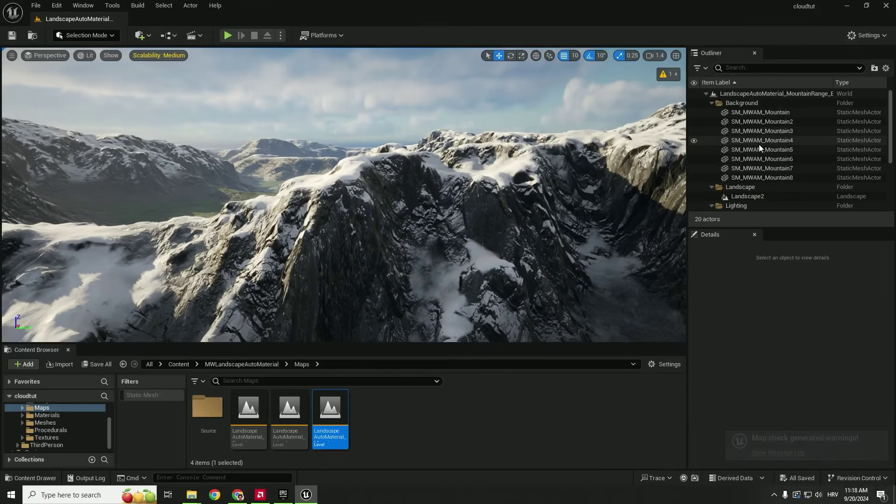
pyautogui.scroll(-5, 890, 133)
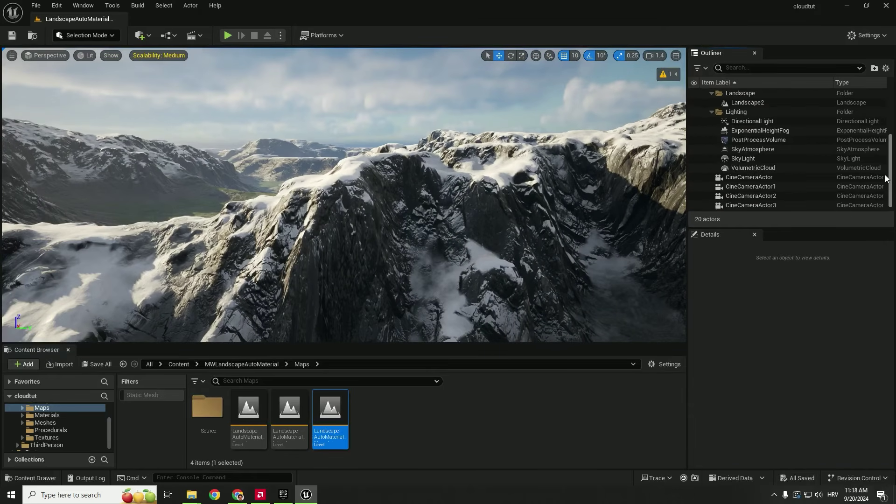
pyautogui.click(694, 160)
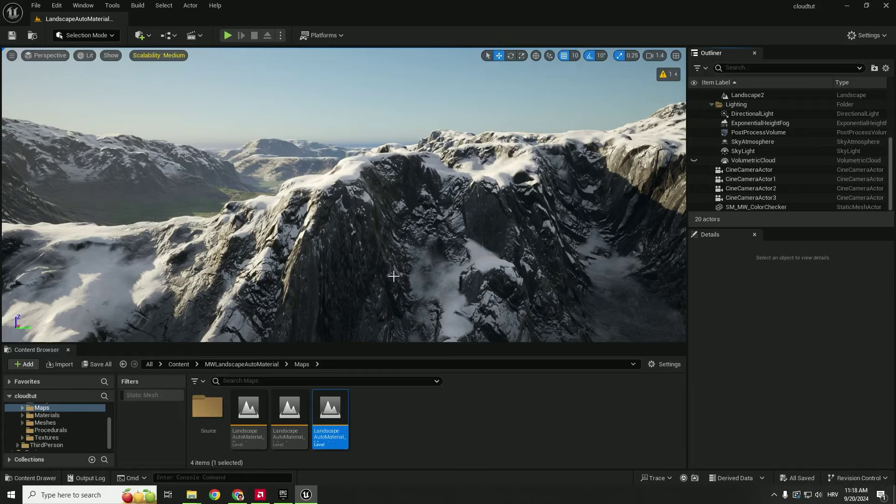
# Add a Heterogeneous Volume actor to the mountain level and apply MYcloud from the Content folder as its Element 0 material
pyautogui.scroll(3, 64, 411)
pyautogui.click(35, 415)
pyautogui.click(141, 37)
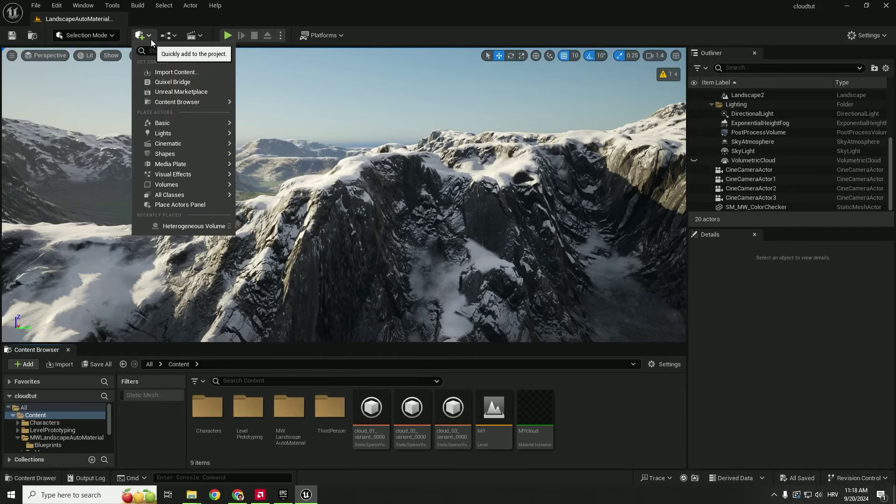
pyautogui.write('heter')
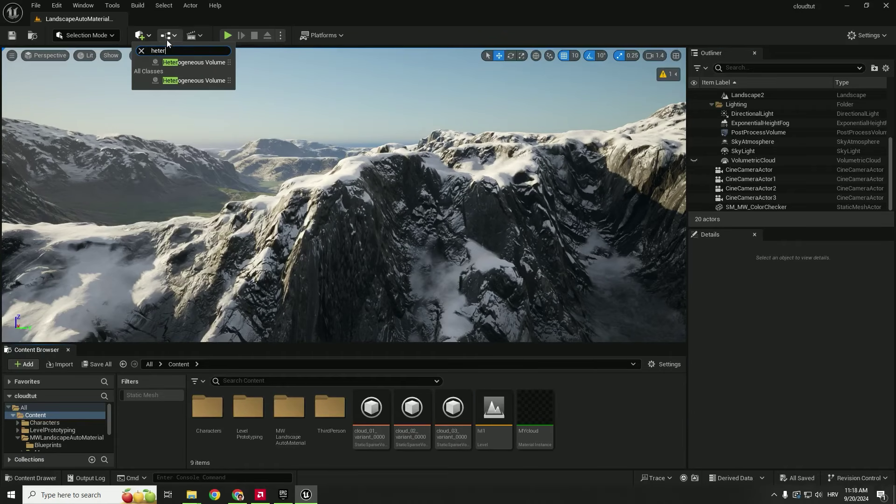
pyautogui.press('Return')
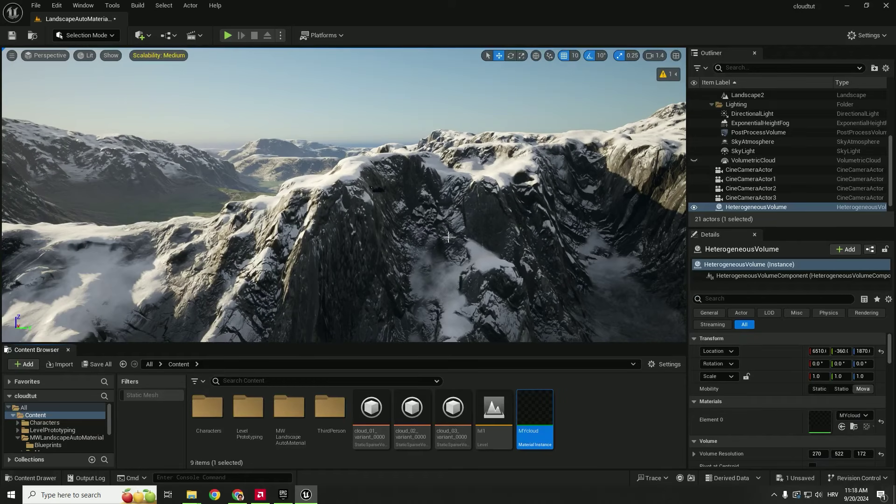
# Scale the HeterogeneousVolume cloud uniformly to 15.25 and move it up above the snowy mountain ridge
pyautogui.click(726, 210)
pyautogui.press('f')
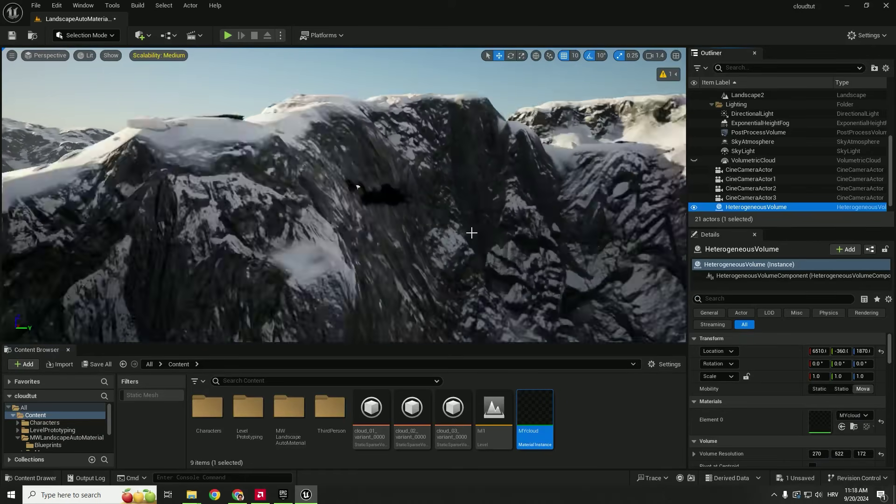
pyautogui.press('s')
pyautogui.moveTo(442, 214); pyautogui.dragTo(442, 214, button='right')
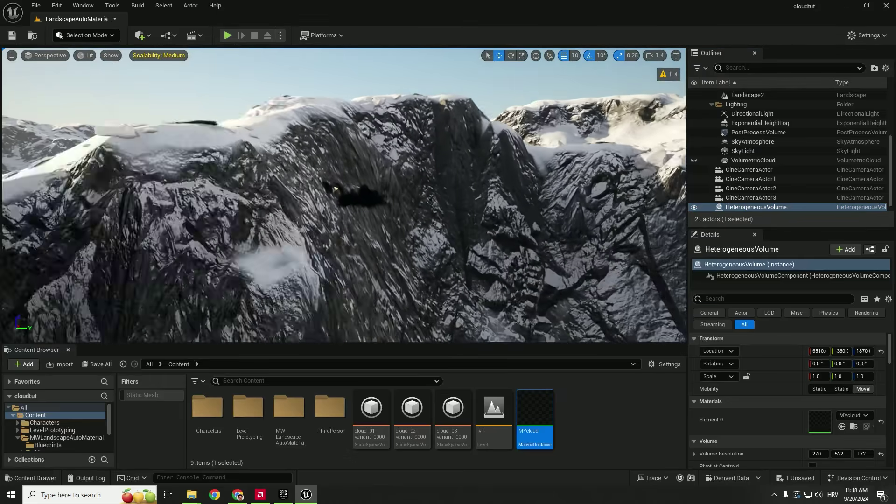
pyautogui.press('r')
pyautogui.moveTo(341, 190); pyautogui.dragTo(348, 106)
pyautogui.moveTo(344, 129); pyautogui.dragTo(341, 107, button='right')
pyautogui.moveTo(362, 125); pyautogui.dragTo(234, 89)
pyautogui.moveTo(234, 89); pyautogui.dragTo(234, 89, button='right')
pyautogui.scroll(3, 233, 89)
pyautogui.keyDown('alt'); pyautogui.moveTo(231, 107); pyautogui.dragTo(252, 109); pyautogui.keyUp('alt')
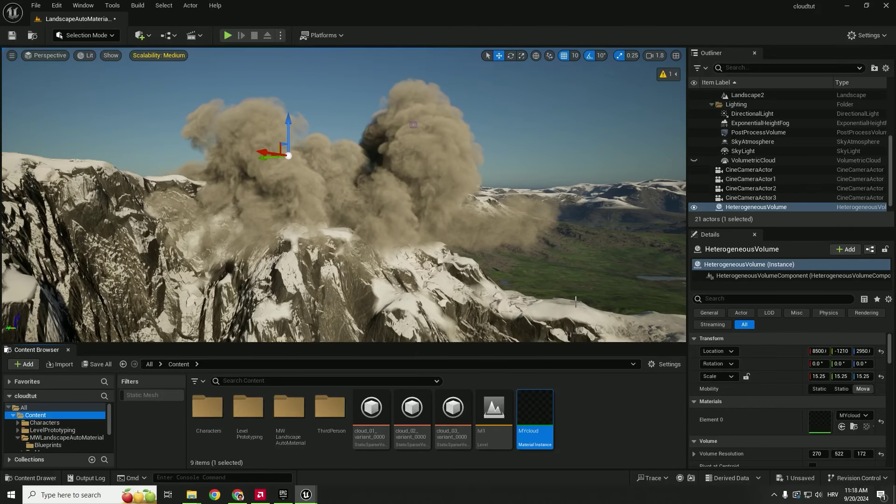
# Lower the Density Scale of the MYcloud material instance to about 0.25
pyautogui.moveTo(895, 96); pyautogui.dragTo(584, 85)
pyautogui.moveTo(766, 250); pyautogui.dragTo(759, 249)
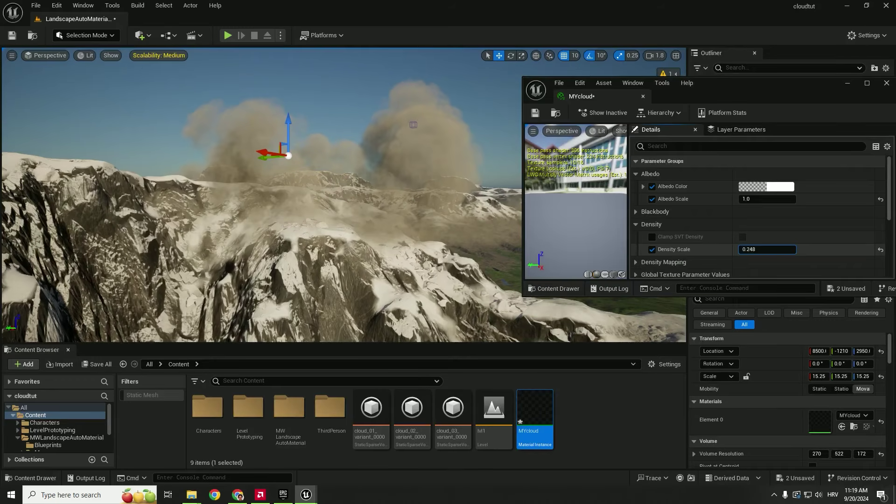
pyautogui.click(494, 154)
# Duplicate the HeterogeneousVolume actor and place the copy farther along the snowy ridge
pyautogui.moveTo(494, 155); pyautogui.dragTo(494, 191, button='right')
pyautogui.moveTo(454, 147); pyautogui.dragTo(469, 177, button='right')
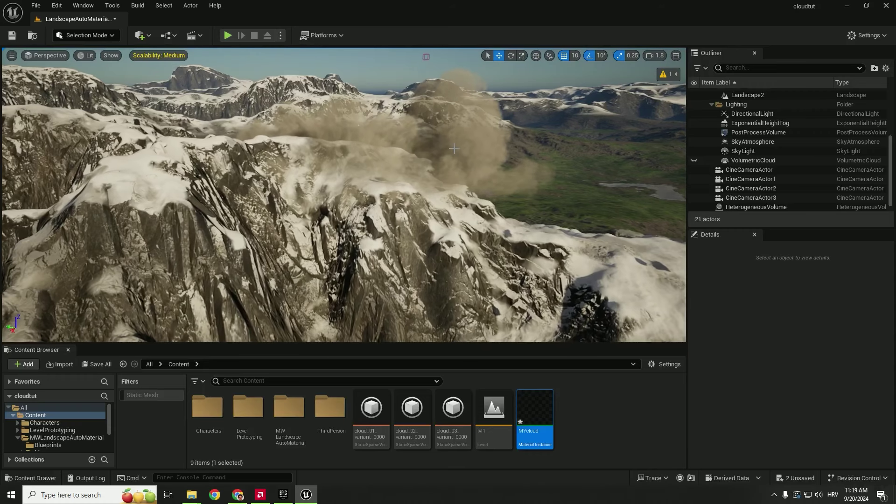
pyautogui.click(750, 208)
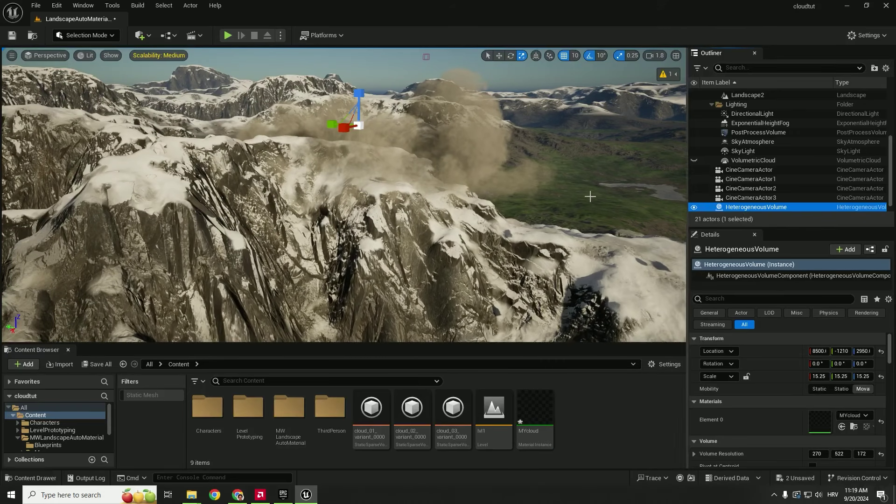
pyautogui.keyDown('alt'); pyautogui.moveTo(334, 120); pyautogui.dragTo(143, 114); pyautogui.keyUp('alt')
# Duplicate the MYcloud material instance as MYcloud1 and apply the copy to Element 0 of HeterogeneousVolume2
pyautogui.click(529, 409)
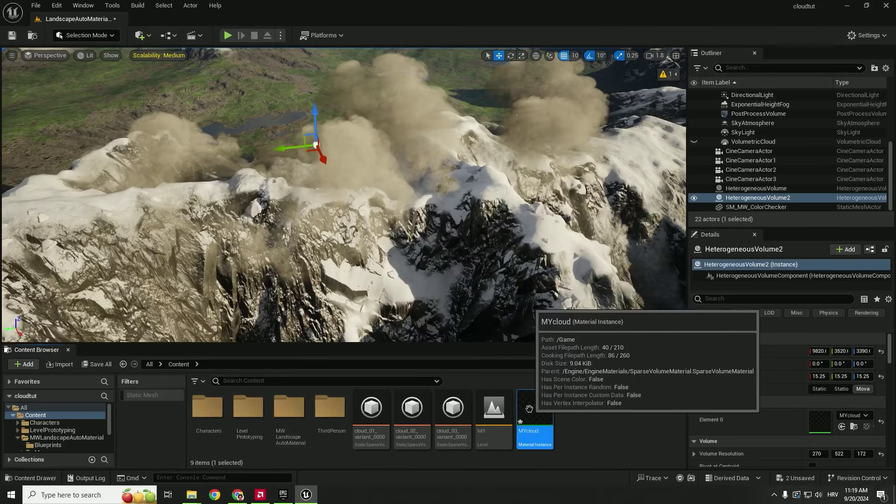
pyautogui.rightClick(540, 414)
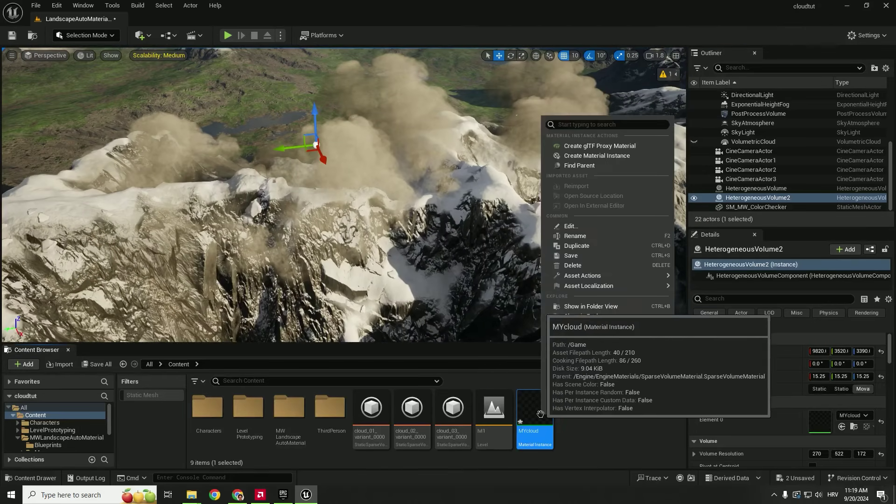
pyautogui.click(582, 246)
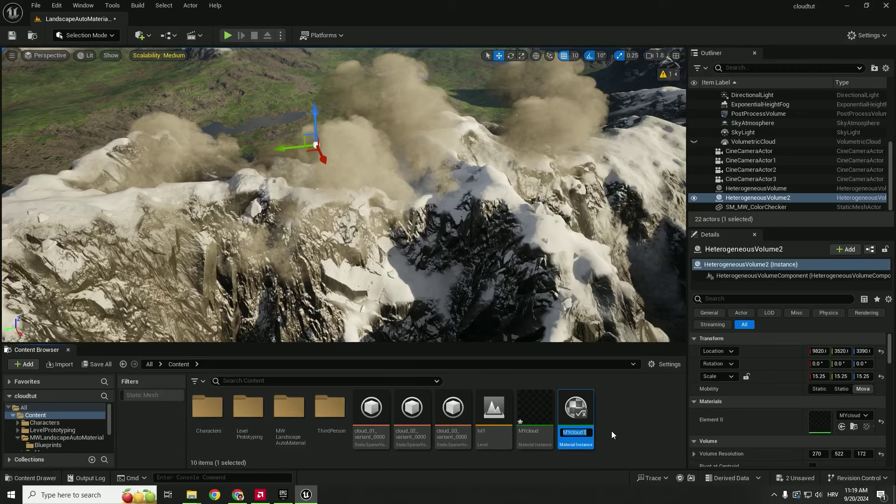
pyautogui.press('Return')
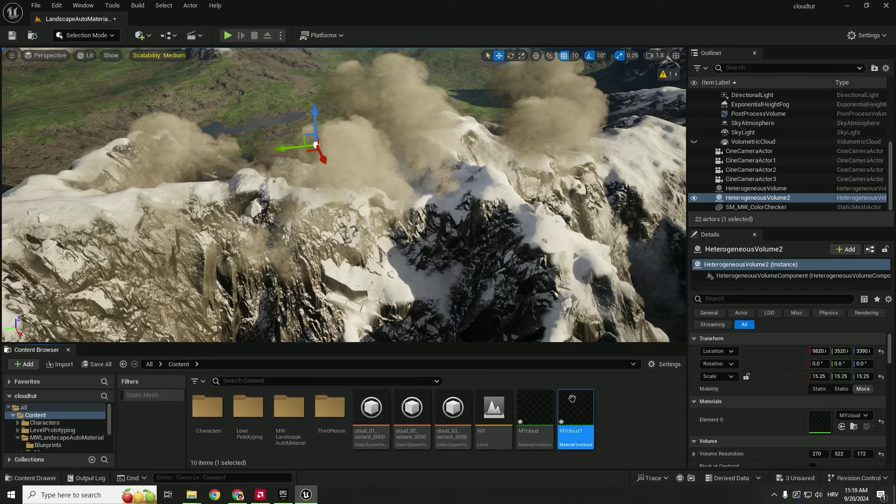
pyautogui.moveTo(572, 399); pyautogui.dragTo(820, 423)
# Assign cloud_02_variant_0000 as the SparseVolumeTexture of MYcloud1 and close the material instance editor
pyautogui.moveTo(808, 50); pyautogui.dragTo(495, 92)
pyautogui.scroll(-3, 592, 247)
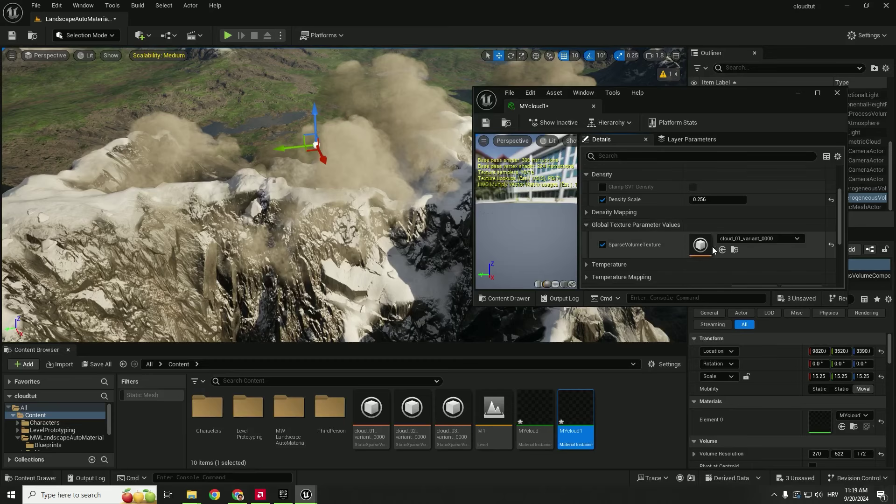
pyautogui.moveTo(412, 409); pyautogui.dragTo(701, 246)
pyautogui.click(837, 92)
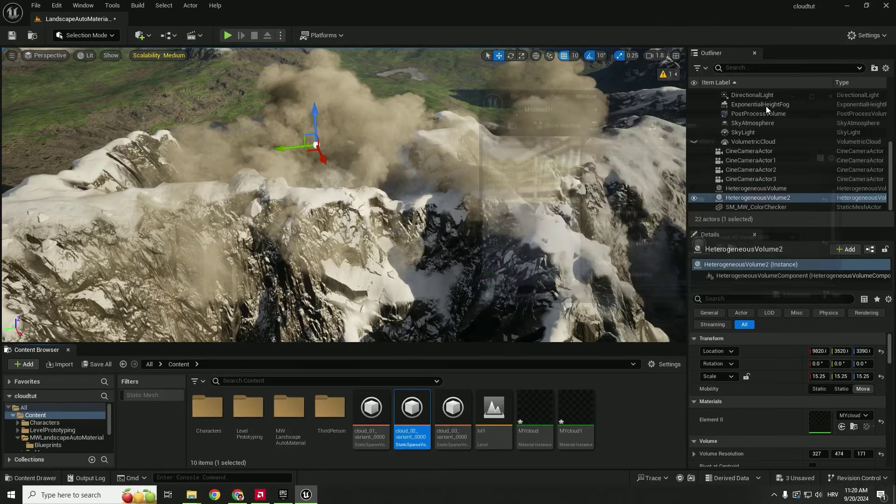
# Rescale HeterogeneousVolume2 and reposition it along the ridge in the full-screen viewport
pyautogui.moveTo(344, 195); pyautogui.dragTo(374, 173, button='right')
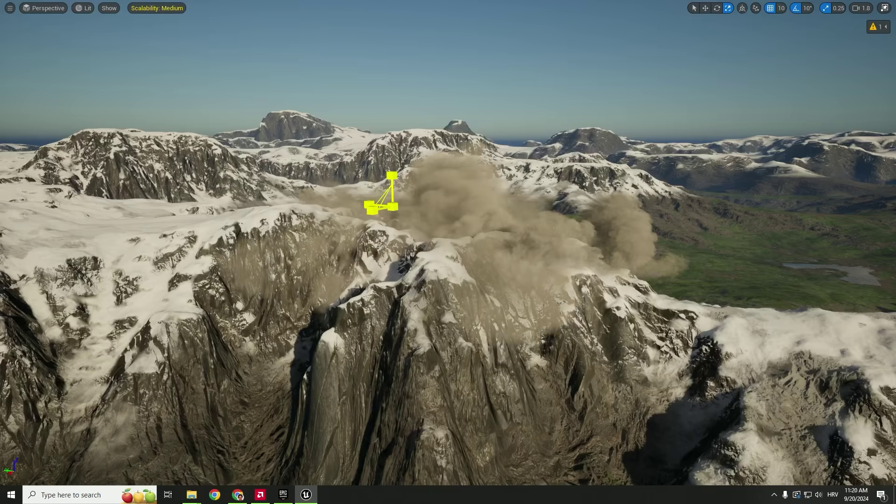
pyautogui.press('w')
pyautogui.moveTo(377, 205); pyautogui.dragTo(322, 182)
pyautogui.click(322, 233)
# Leave the full-screen viewport and scale the original HeterogeneousVolume actor uniformly to 32.25
pyautogui.press('F11')
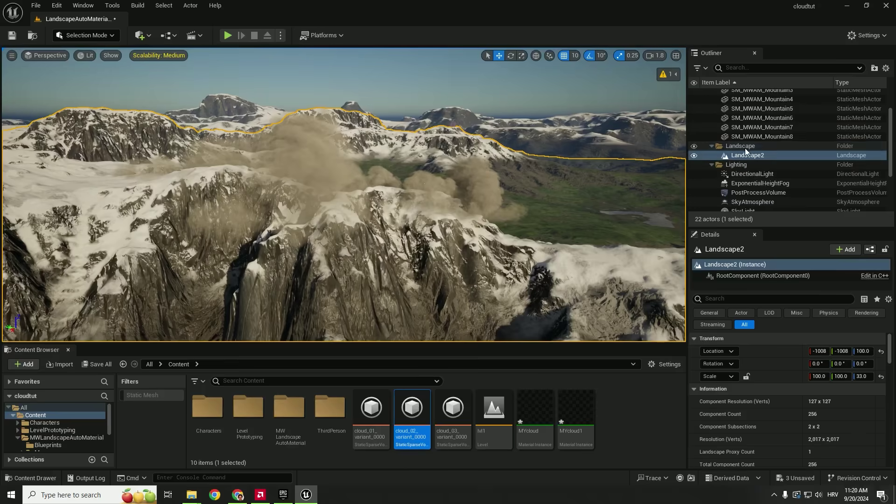
pyautogui.scroll(-3, 771, 191)
pyautogui.click(771, 188)
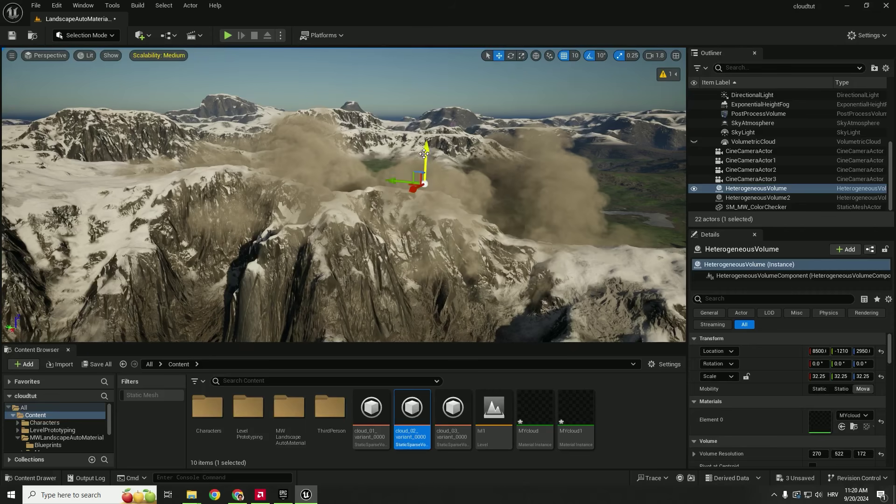
# Raise the Density Scale of the MYcloud material instance to make the clouds thicker
pyautogui.click(539, 409)
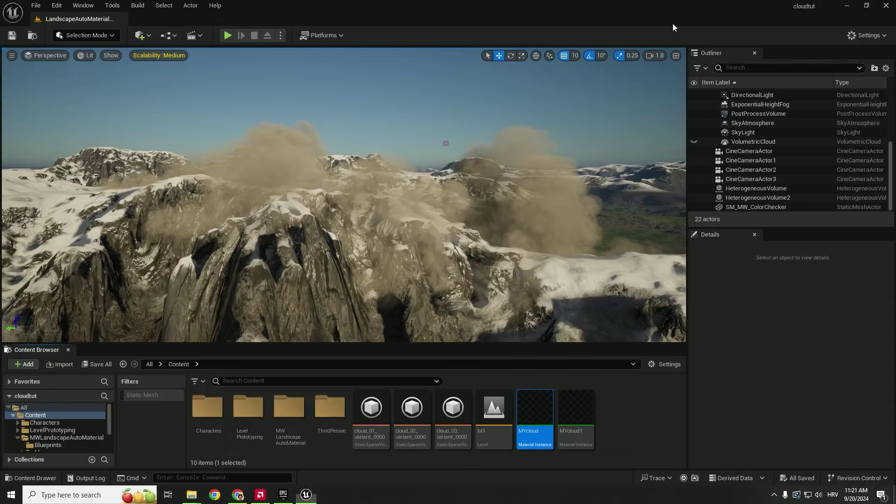
pyautogui.moveTo(673, 24); pyautogui.dragTo(475, 93)
pyautogui.moveTo(700, 260); pyautogui.dragTo(686, 259)
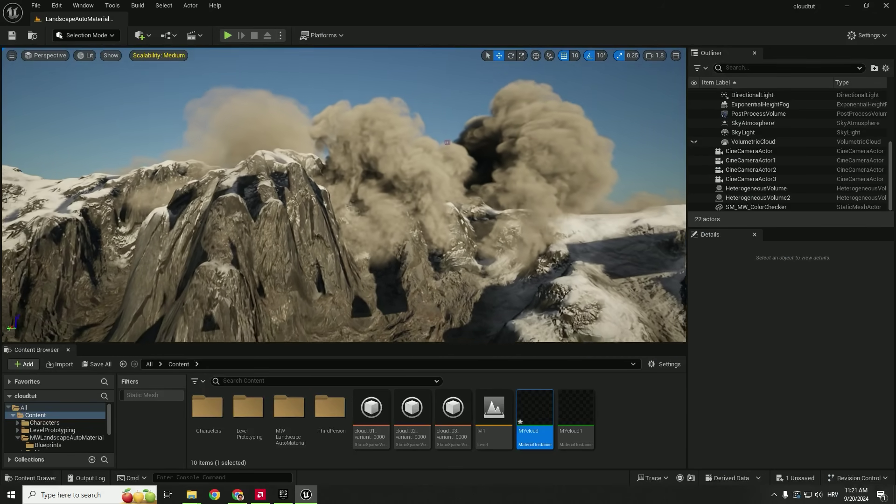
# Adjust the sunlight direction over the clouds in the full-screen viewport and hide the editor icons with game view
pyautogui.press('F11')
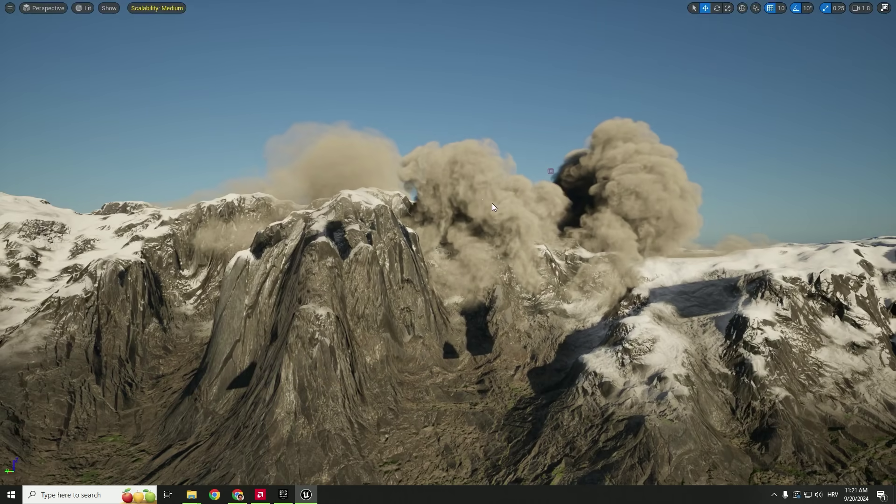
pyautogui.click(492, 203)
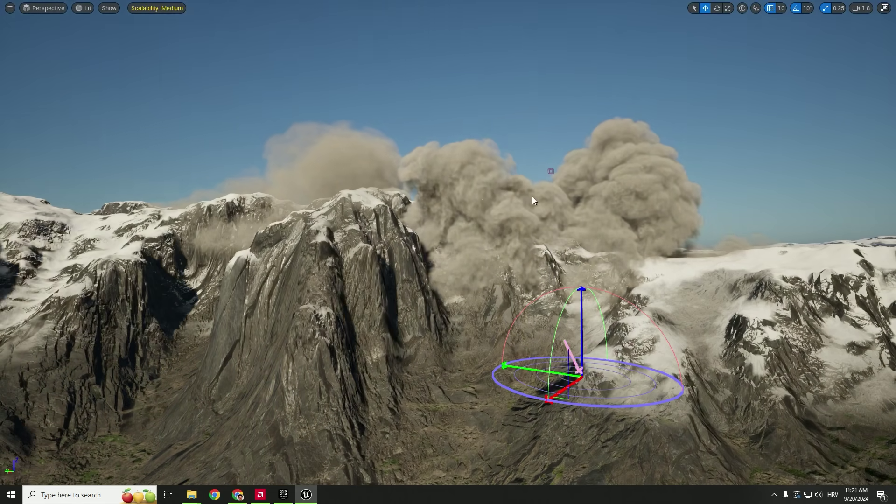
pyautogui.press('g')
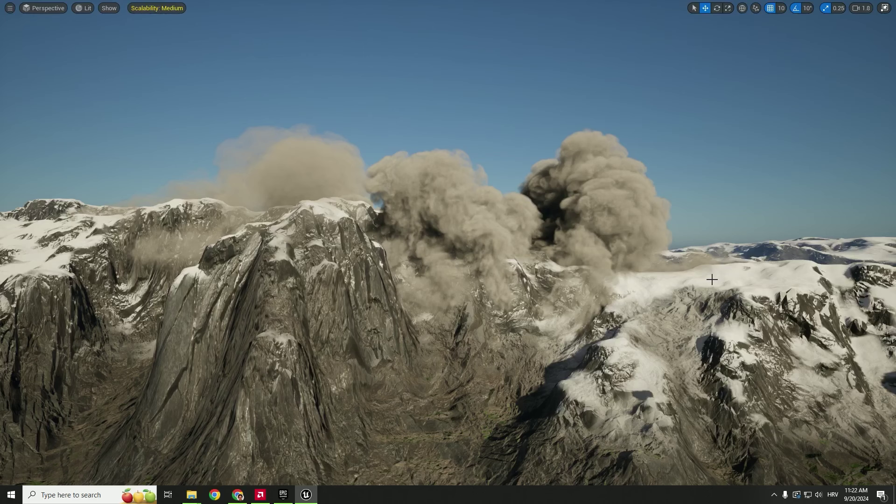